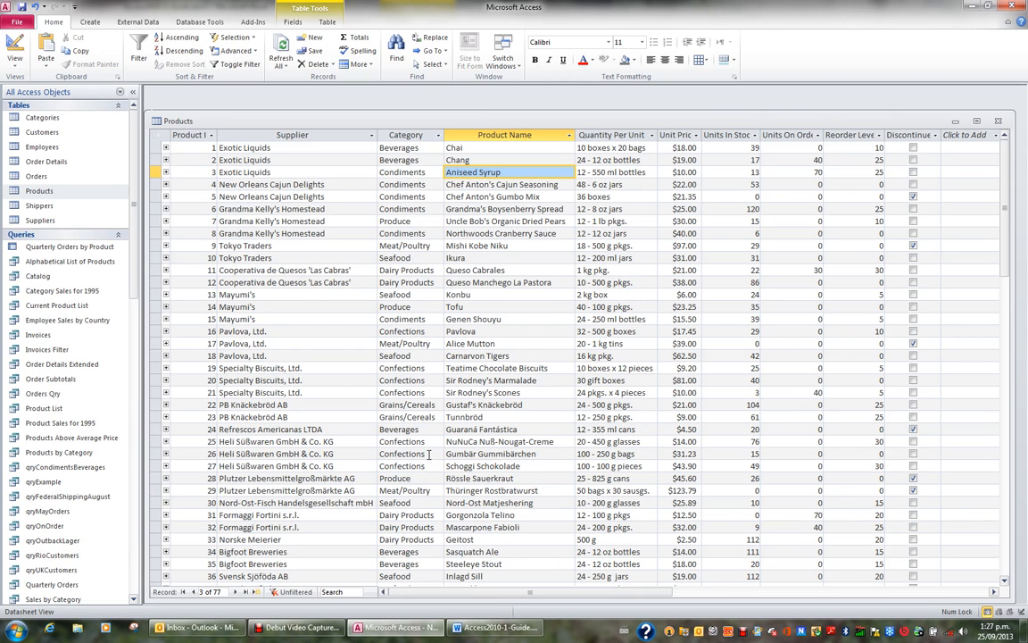
Step: Close the Products table without saving its design changes
{"action": "left_click", "coordinate": [998, 121]}
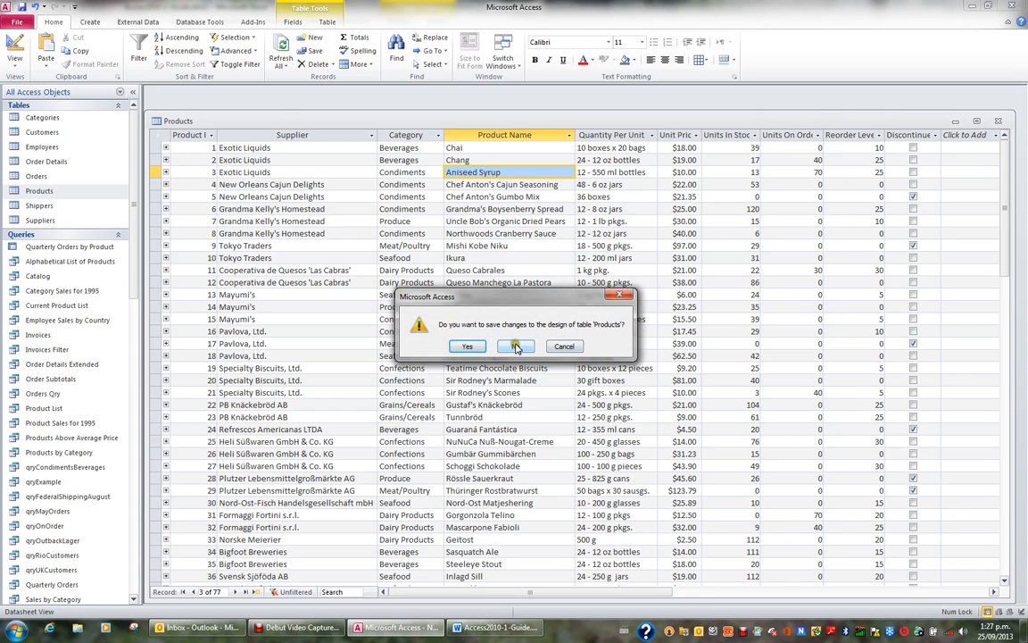
{"action": "left_click", "coordinate": [516, 346]}
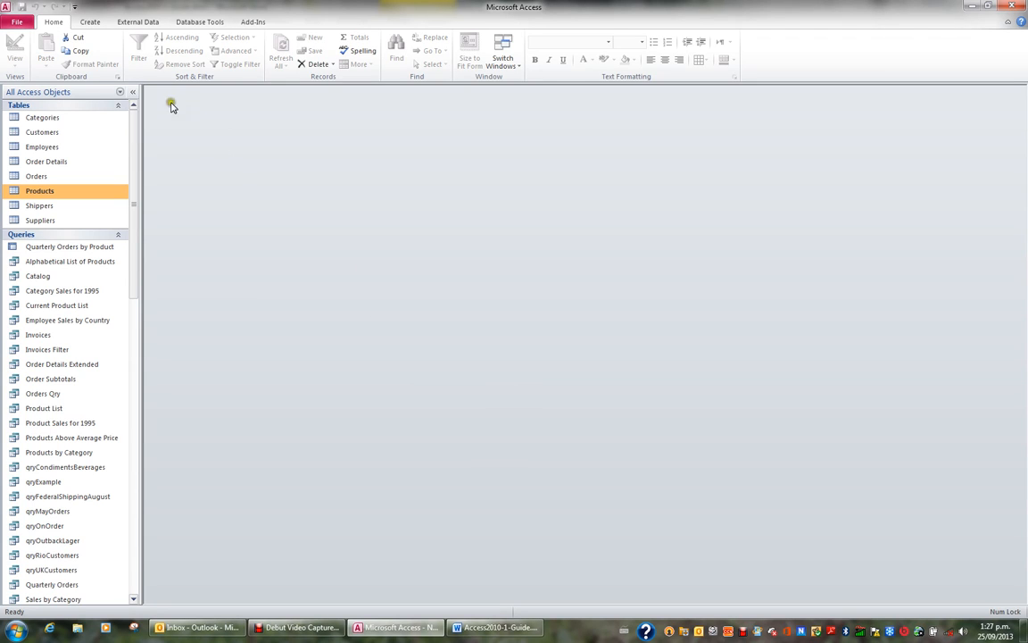
Step: Create a quick form from the Employees table
{"action": "left_click", "coordinate": [93, 23]}
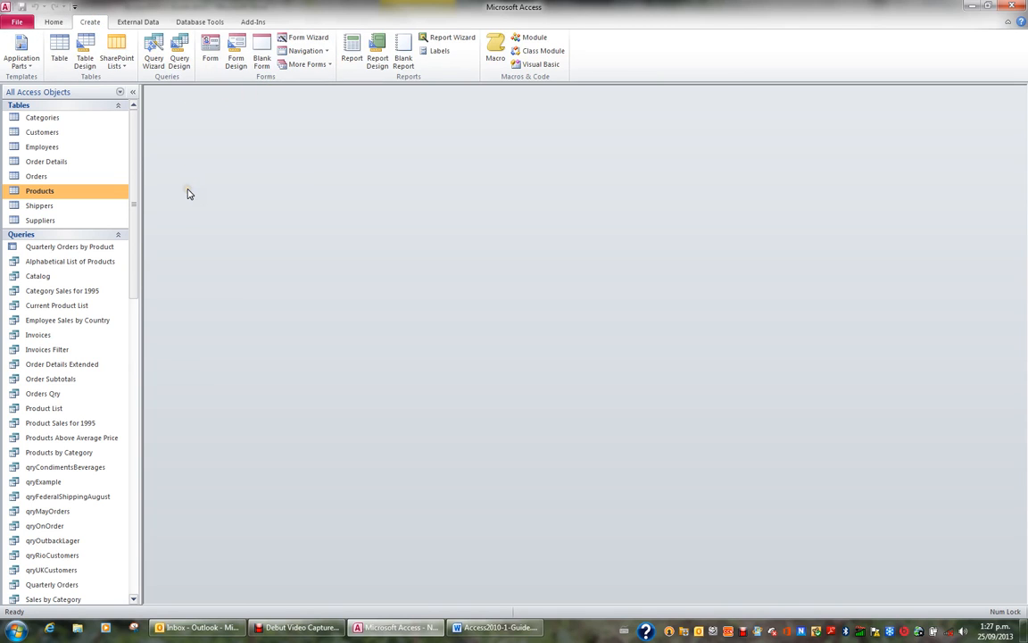
{"action": "left_click", "coordinate": [49, 148]}
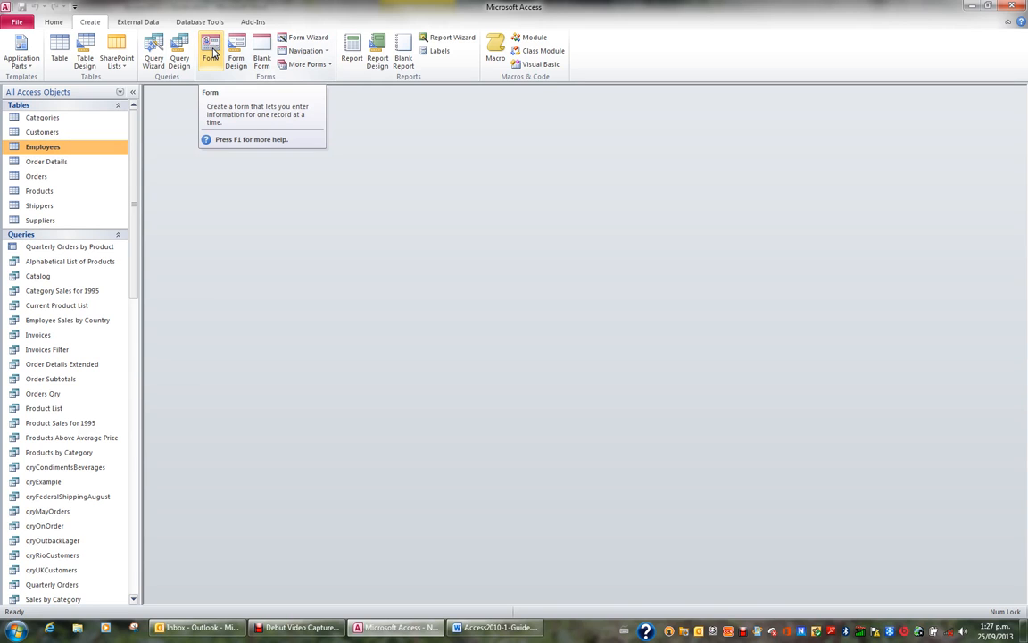
{"action": "left_click", "coordinate": [213, 54]}
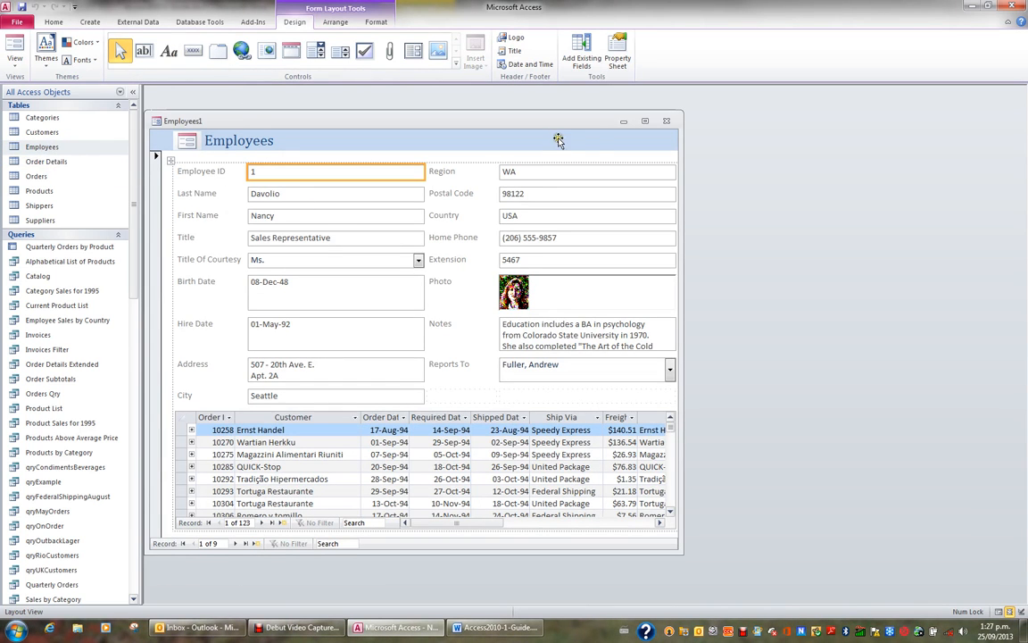
Step: Maximize the new Employees form and step forward through the employee records
{"action": "left_click", "coordinate": [645, 122]}
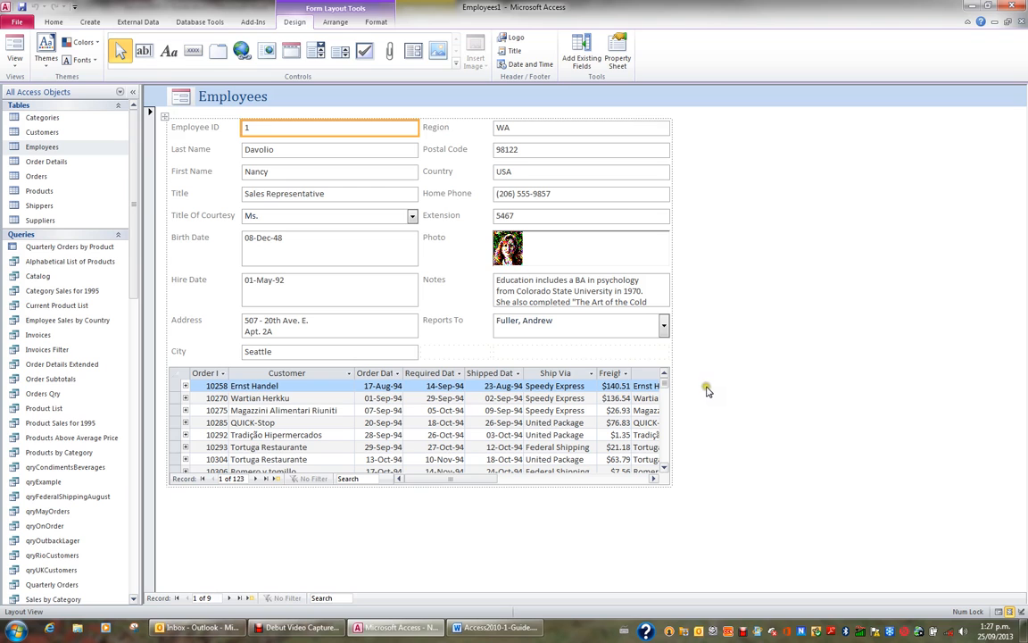
{"action": "left_click", "coordinate": [229, 598]}
{"action": "left_click", "coordinate": [230, 599]}
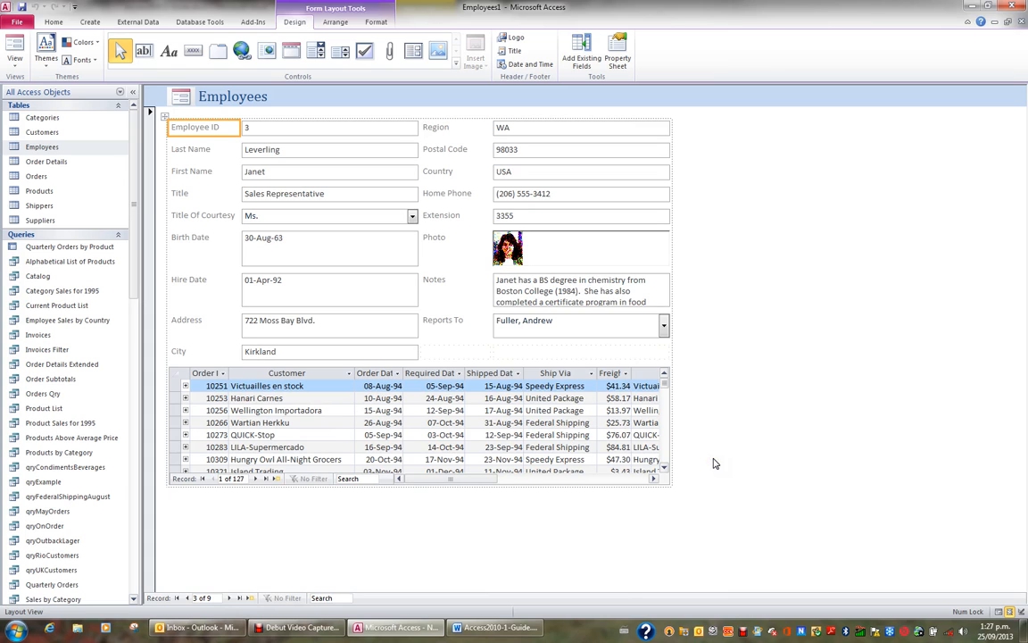
Step: Save the Employees form as frmEmployee
{"action": "left_click", "coordinate": [21, 7]}
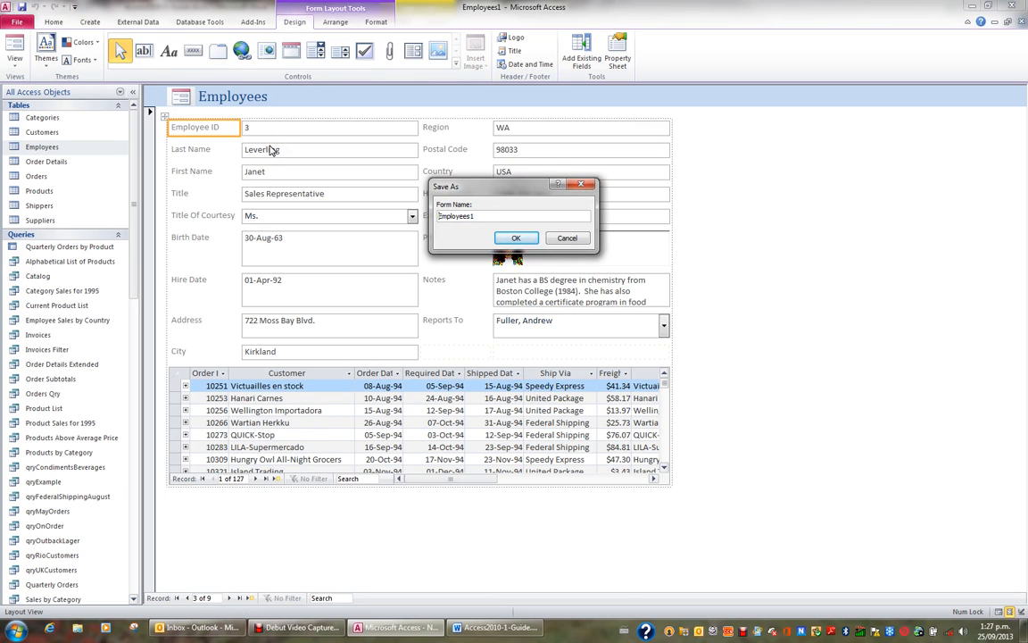
{"action": "type", "text": "frm"}
{"action": "key", "text": "Return"}
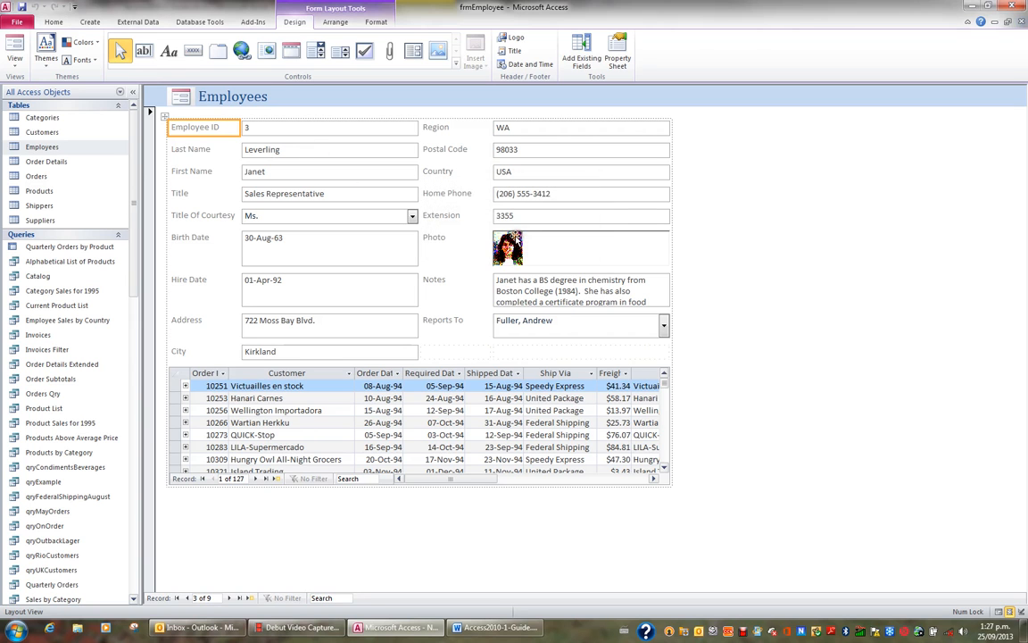
Step: Find frmEmployee among the forms in the navigation pane, open it, and close it again
{"action": "left_click_drag", "start_coordinate": [134, 263], "coordinate": [150, 416]}
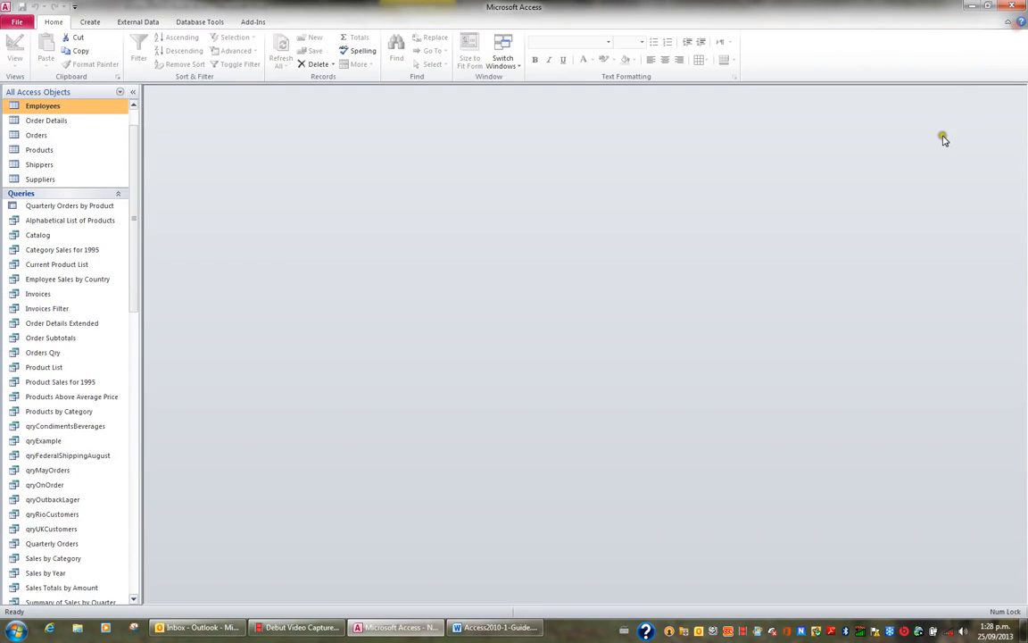
{"action": "left_click_drag", "start_coordinate": [133, 272], "coordinate": [143, 414]}
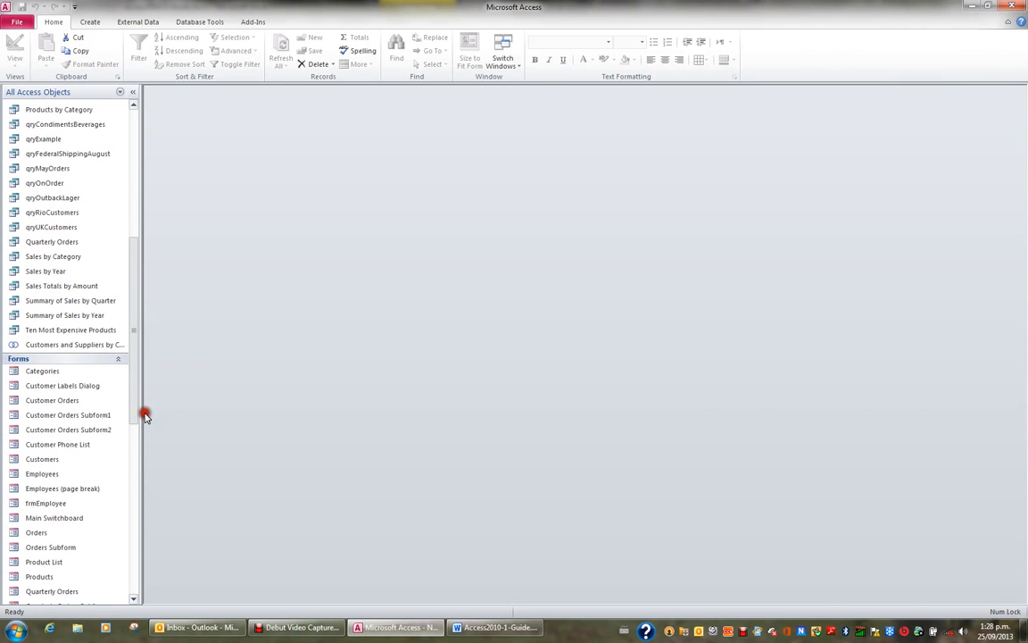
{"action": "double_click", "coordinate": [51, 505]}
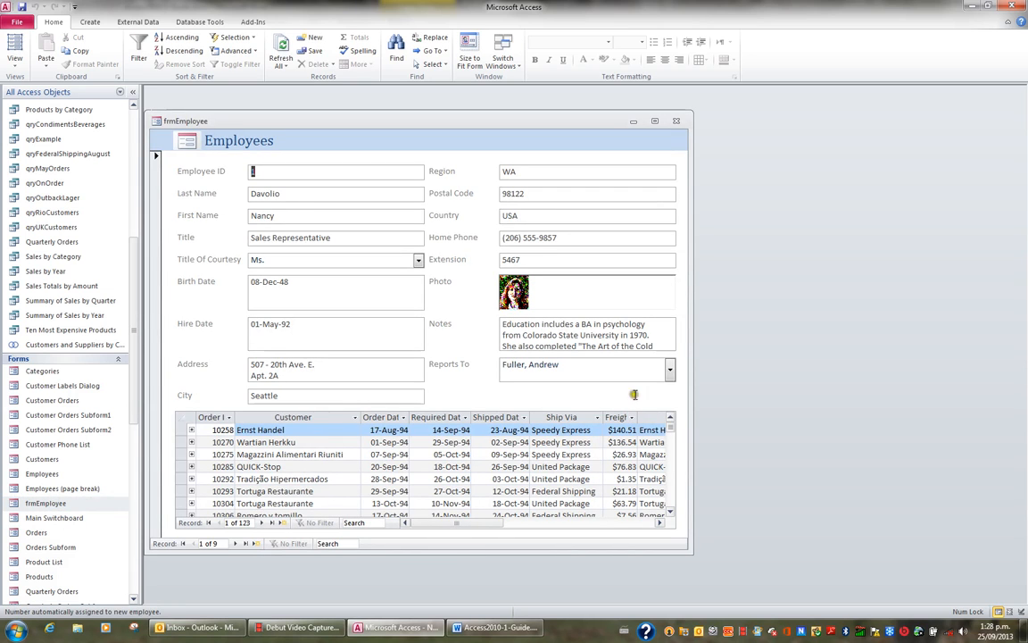
{"action": "left_click", "coordinate": [677, 121]}
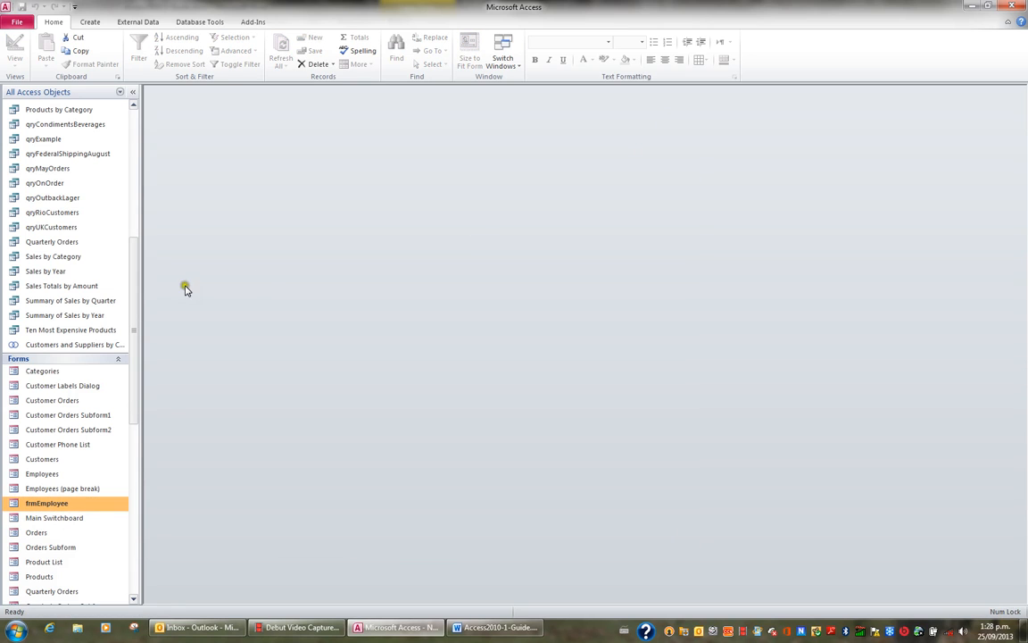
Step: Create a quick form from the Customers table
{"action": "left_click_drag", "start_coordinate": [136, 282], "coordinate": [152, 138]}
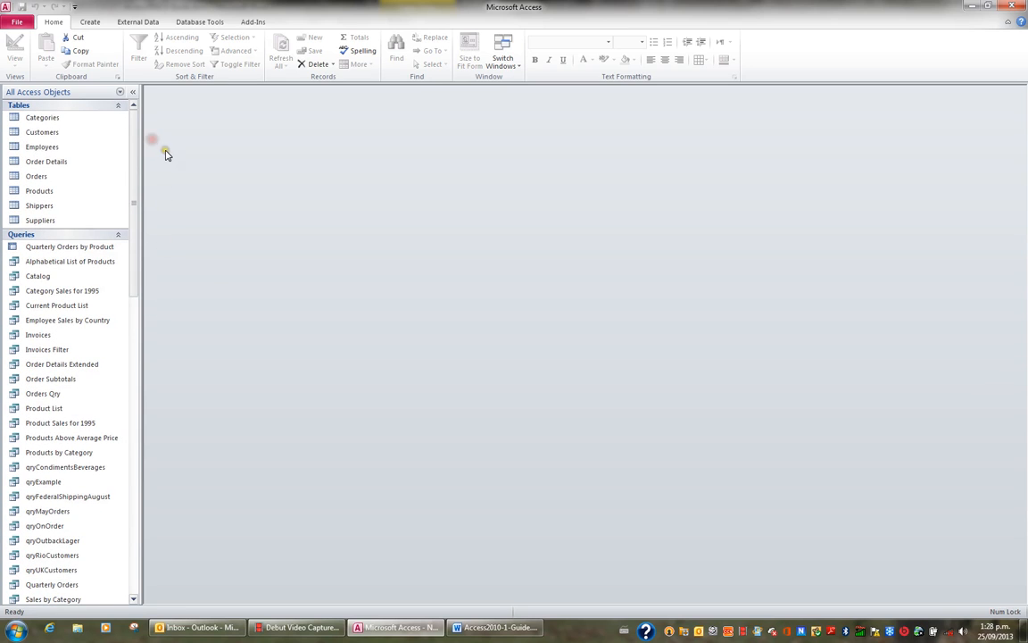
{"action": "left_click", "coordinate": [48, 136]}
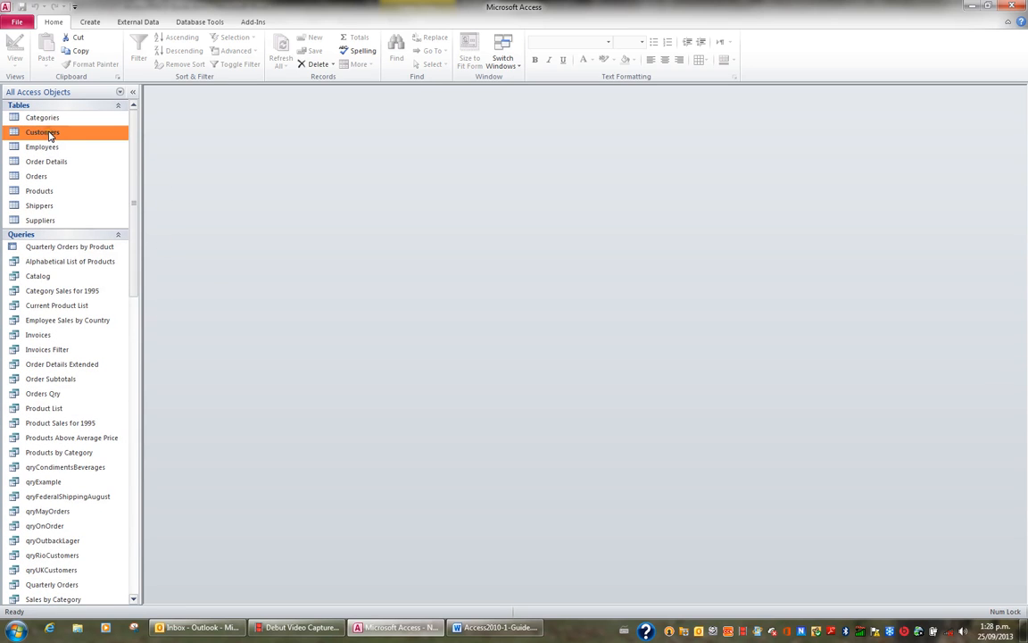
{"action": "left_click", "coordinate": [90, 21]}
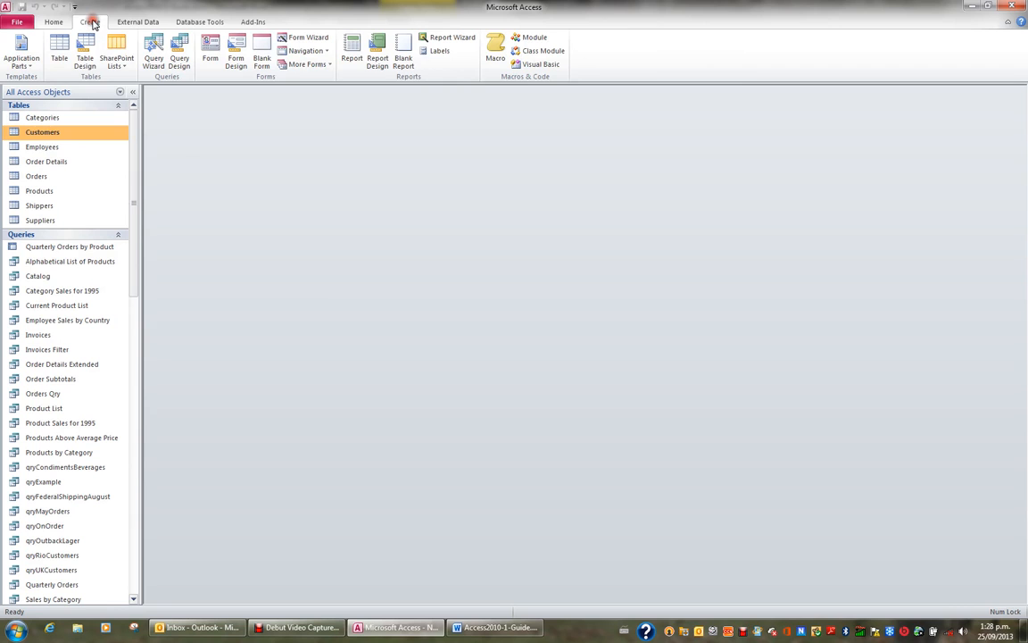
{"action": "left_click", "coordinate": [210, 58]}
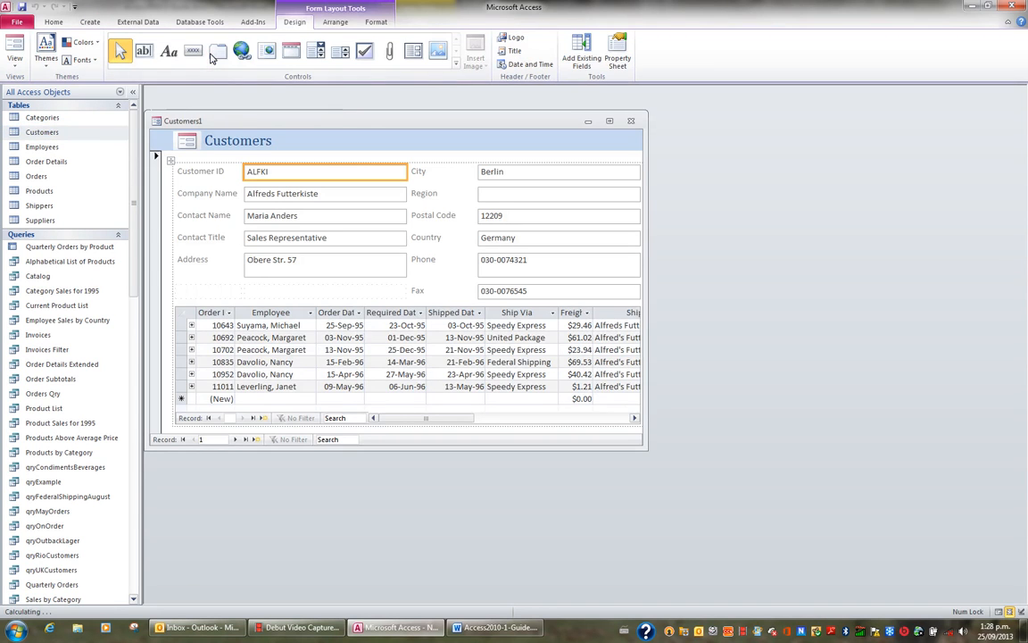
Step: Maximize the Customers form and save it as frmCustomer
{"action": "left_click", "coordinate": [610, 121]}
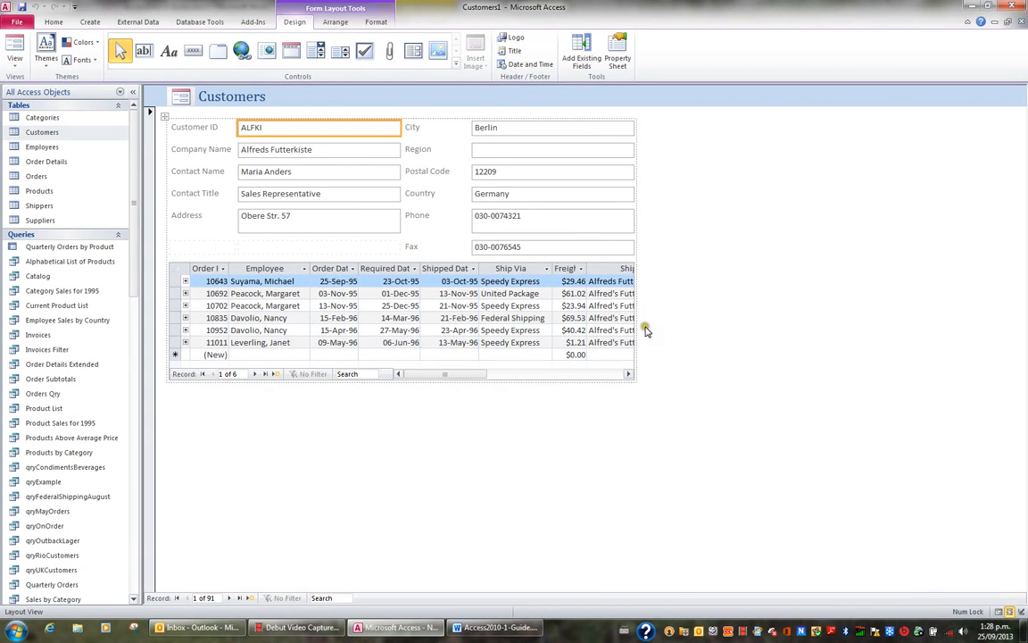
{"action": "left_click", "coordinate": [21, 7]}
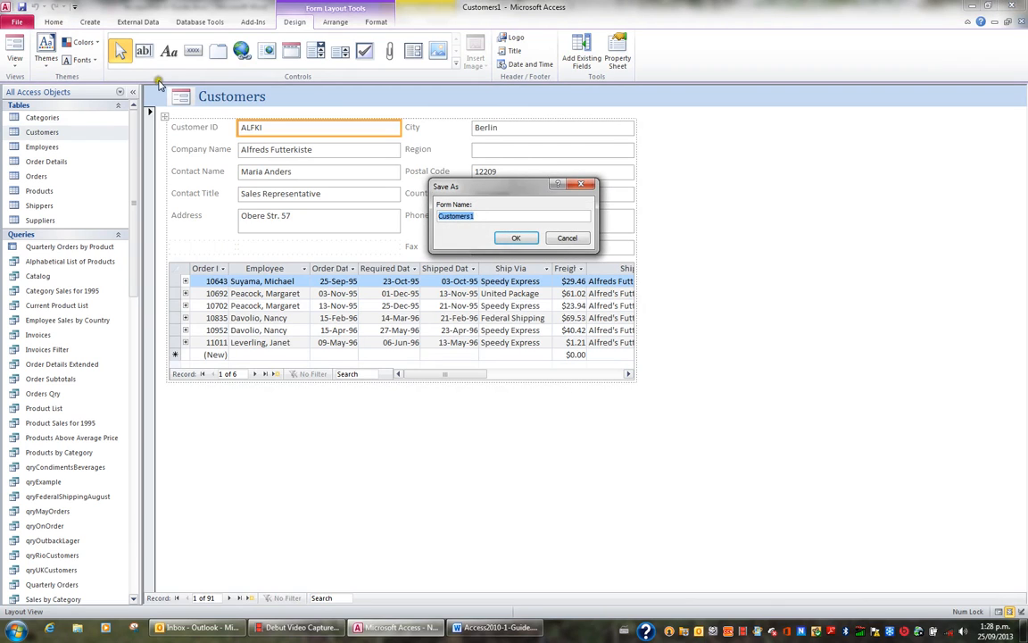
{"action": "key", "text": "Home"}
{"action": "type", "text": "frm"}
{"action": "key", "text": "Return"}
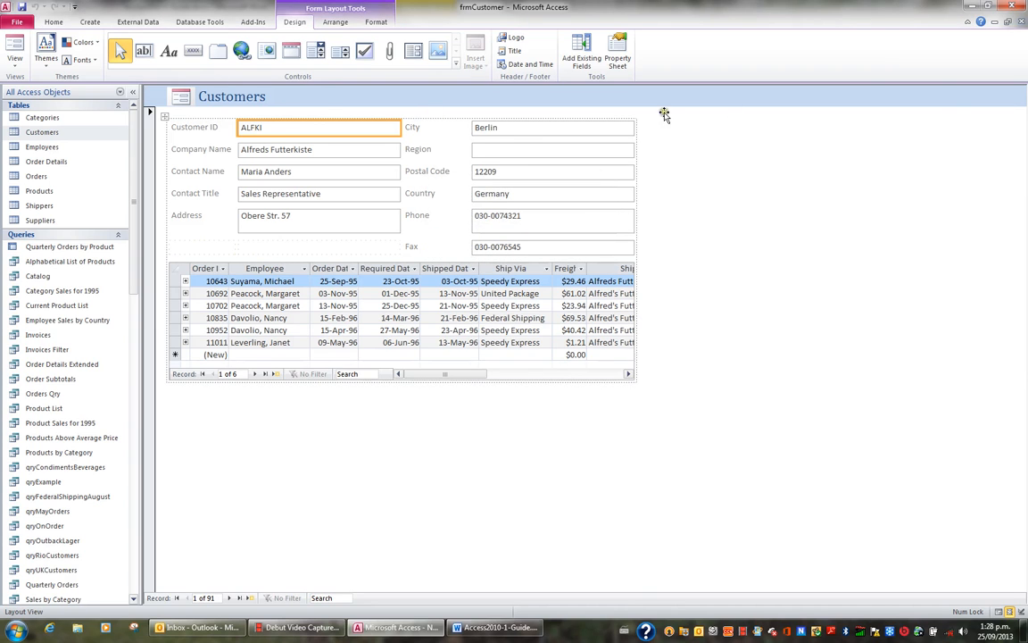
Step: Close the form and locate frmEmployee and frmCustomer in the navigation pane's forms list
{"action": "left_click", "coordinate": [1020, 22]}
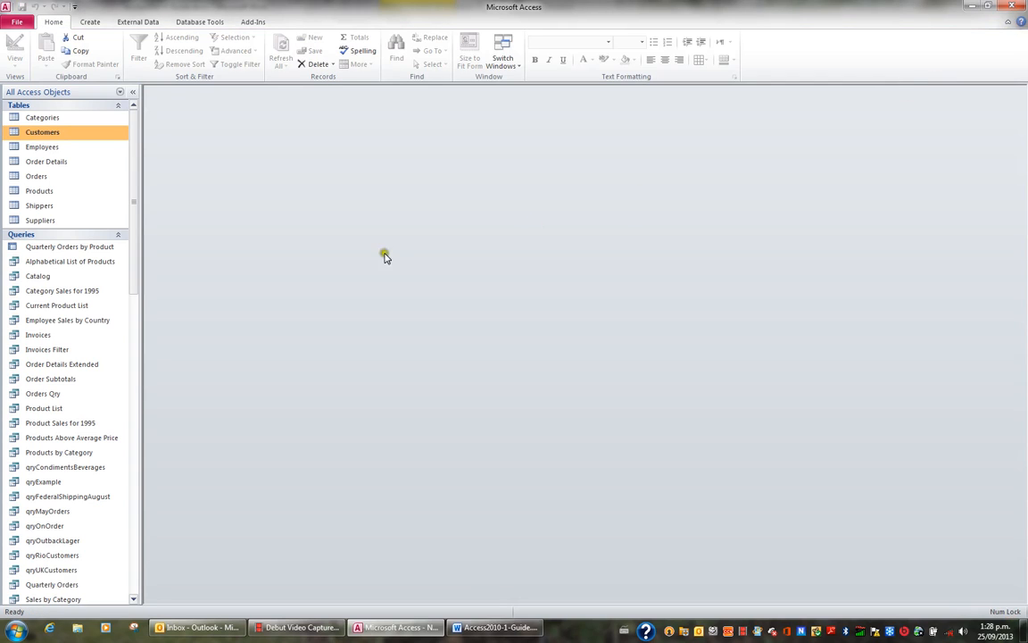
{"action": "left_click_drag", "start_coordinate": [136, 270], "coordinate": [142, 444]}
{"action": "left_click", "coordinate": [61, 407]}
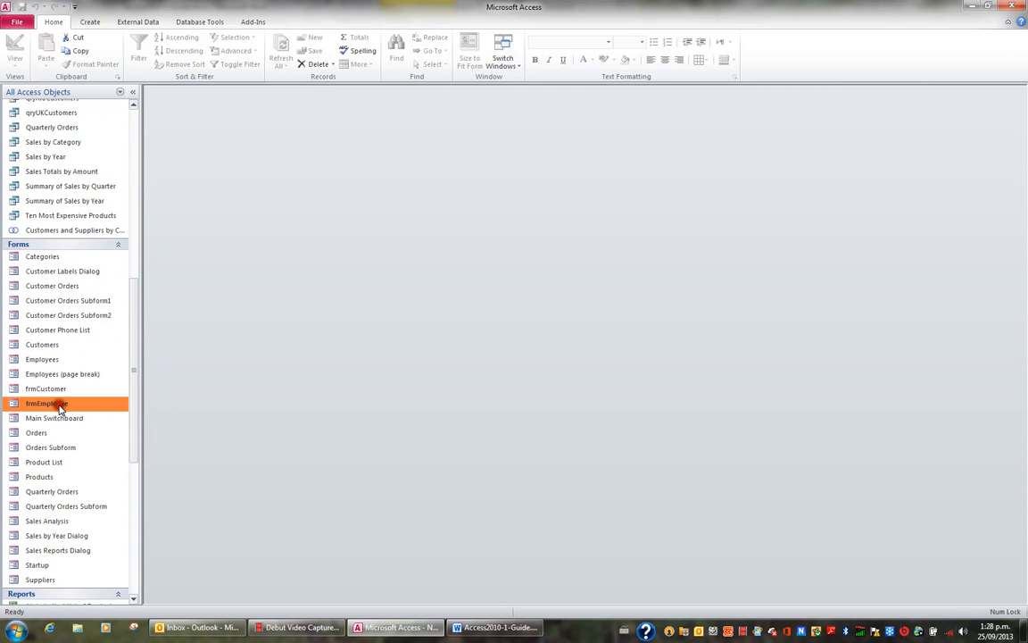
{"action": "left_click", "coordinate": [57, 391]}
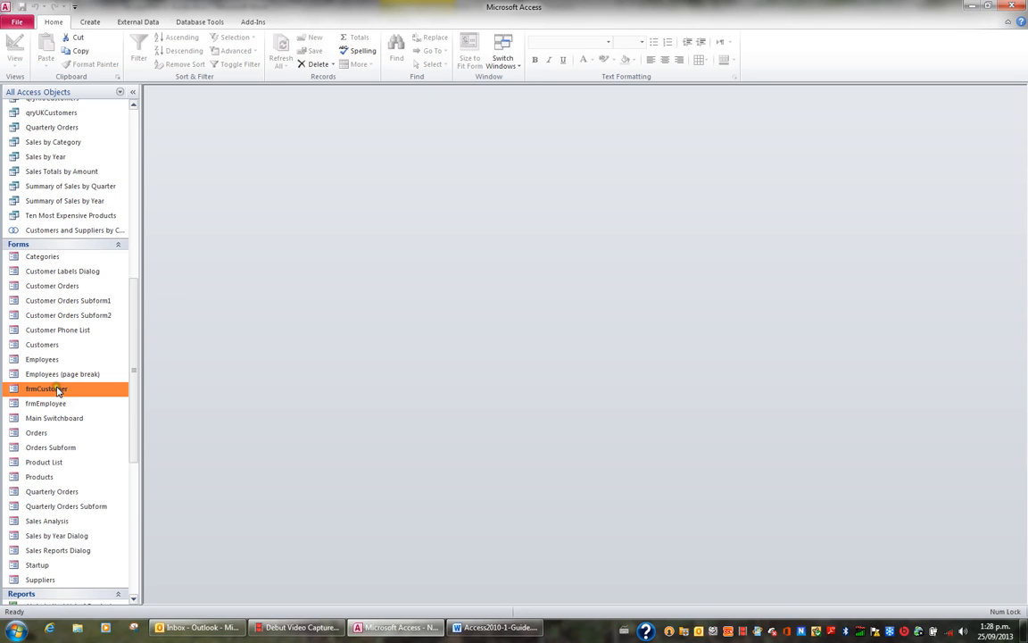
Step: Start the Form Wizard and choose the Products table as the source
{"action": "left_click", "coordinate": [91, 23]}
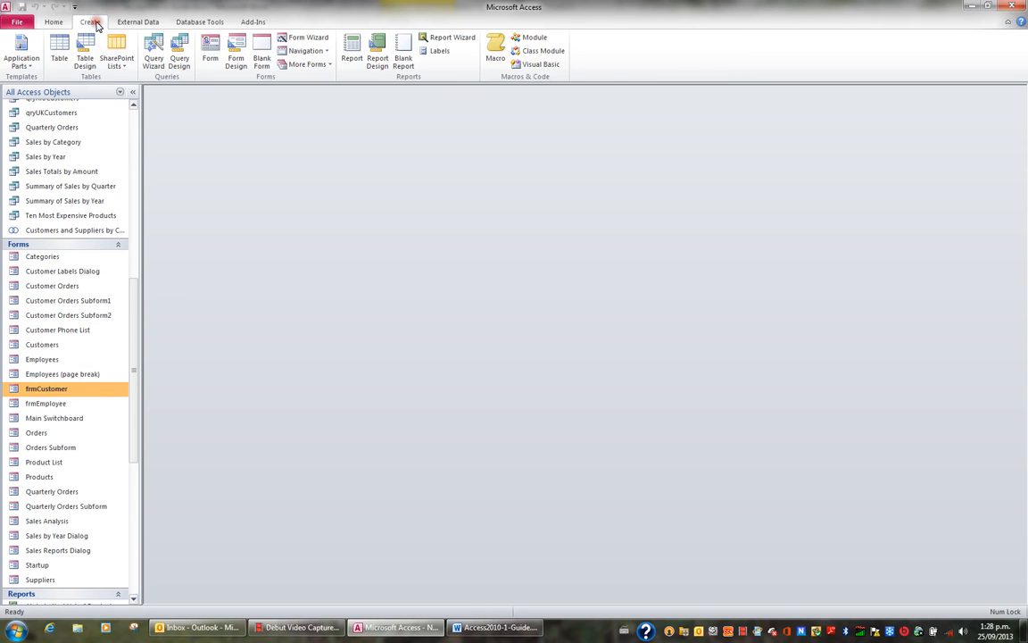
{"action": "left_click", "coordinate": [299, 41]}
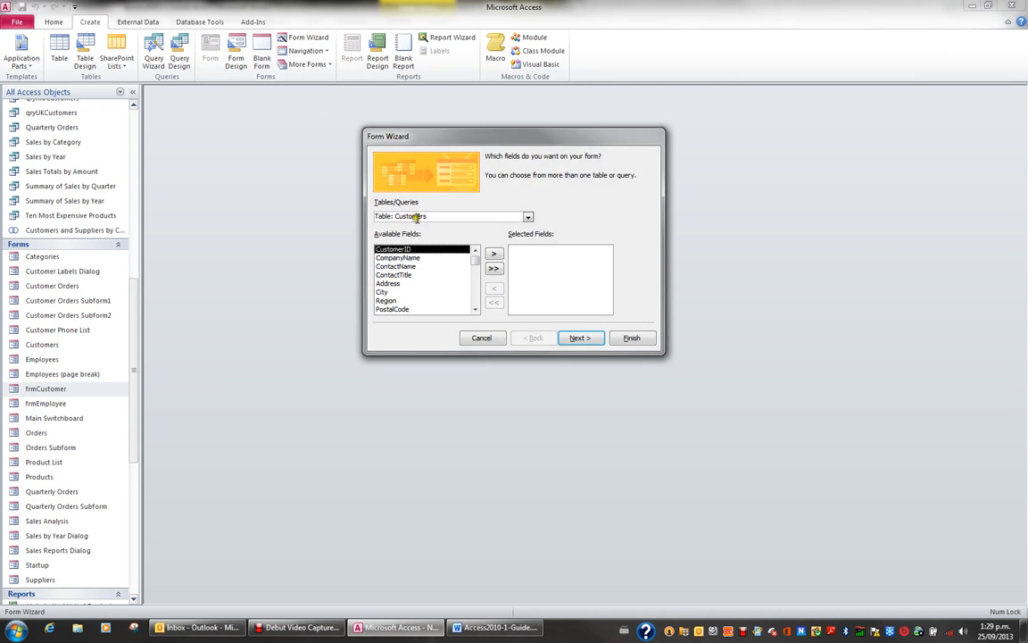
{"action": "left_click", "coordinate": [529, 218]}
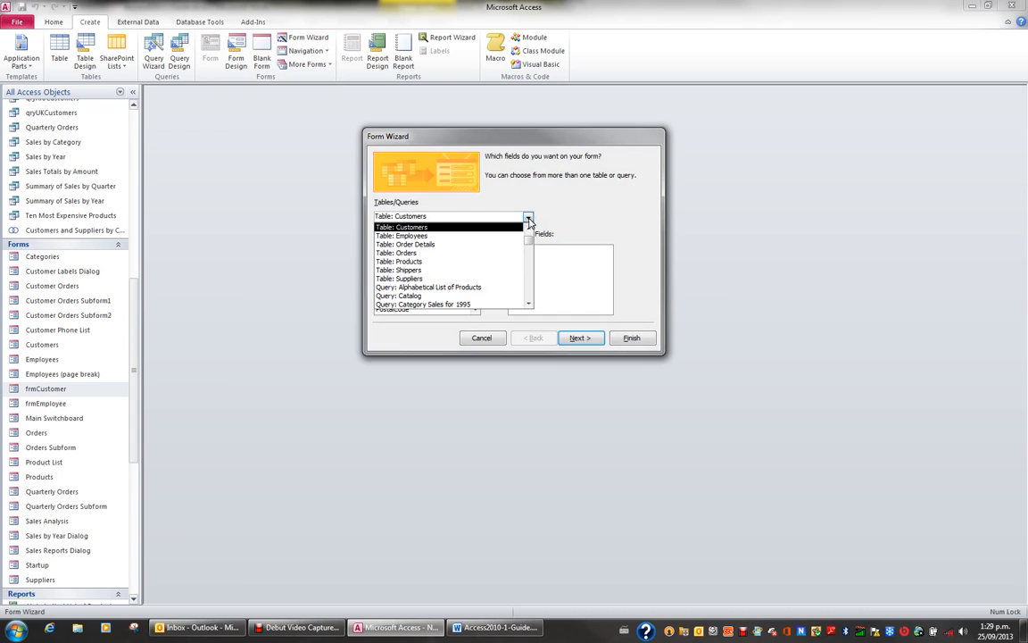
{"action": "left_click", "coordinate": [470, 261]}
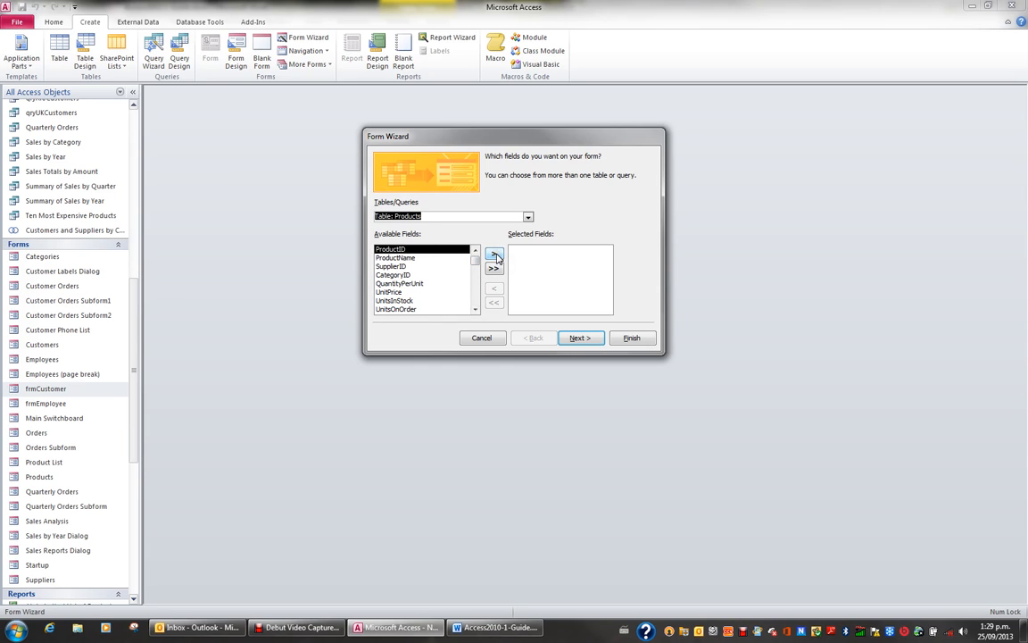
Step: Add the ProductID, ProductName, UnitPrice and Discontinued fields to the selected fields
{"action": "left_click", "coordinate": [496, 256]}
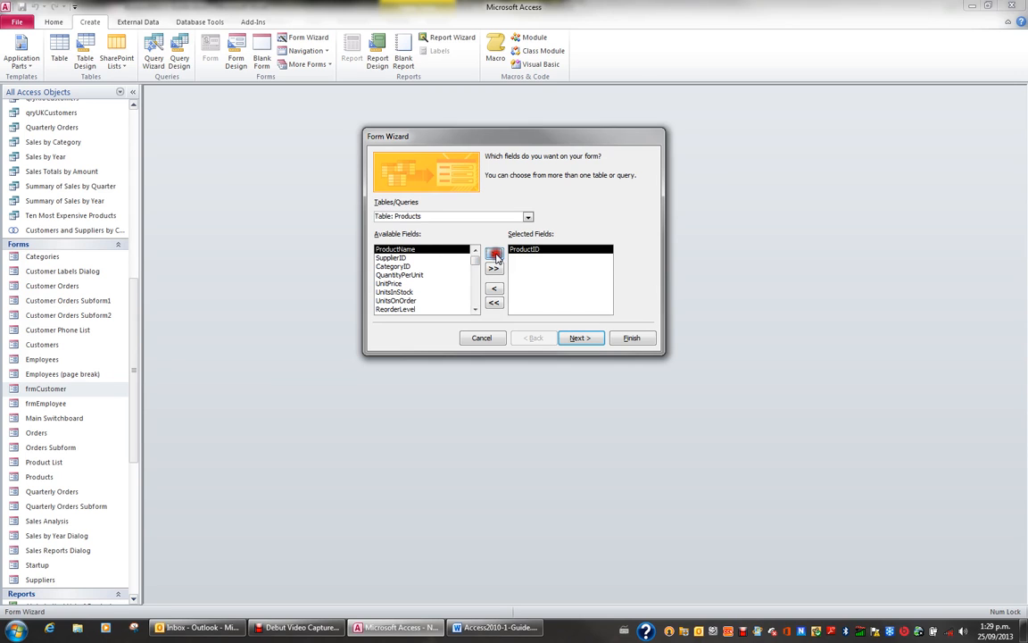
{"action": "left_click", "coordinate": [494, 256]}
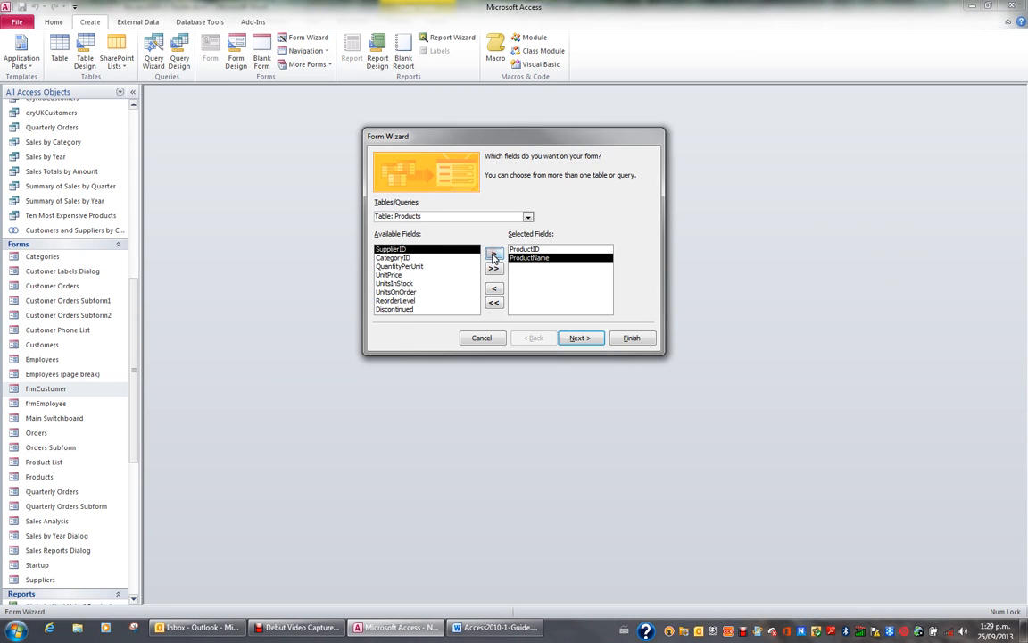
{"action": "left_click", "coordinate": [416, 275]}
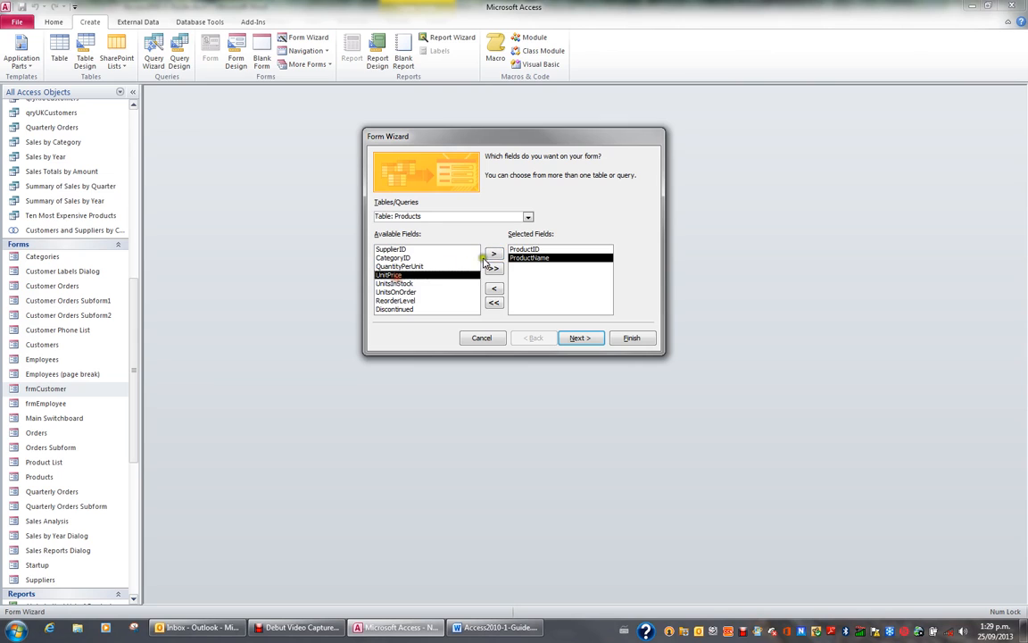
{"action": "left_click", "coordinate": [494, 258]}
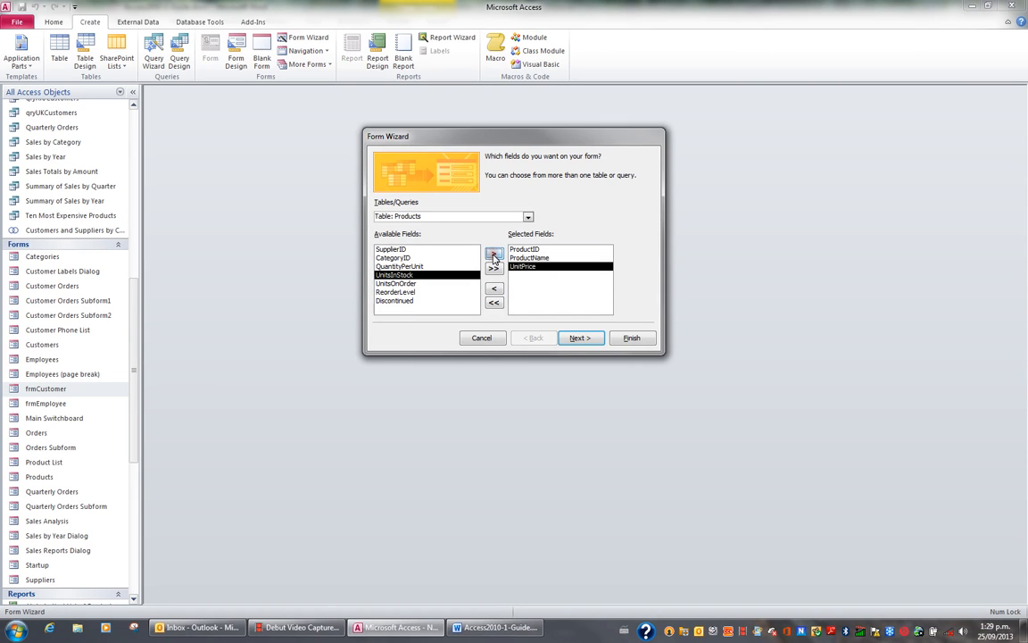
{"action": "left_click", "coordinate": [408, 302]}
{"action": "left_click", "coordinate": [494, 253]}
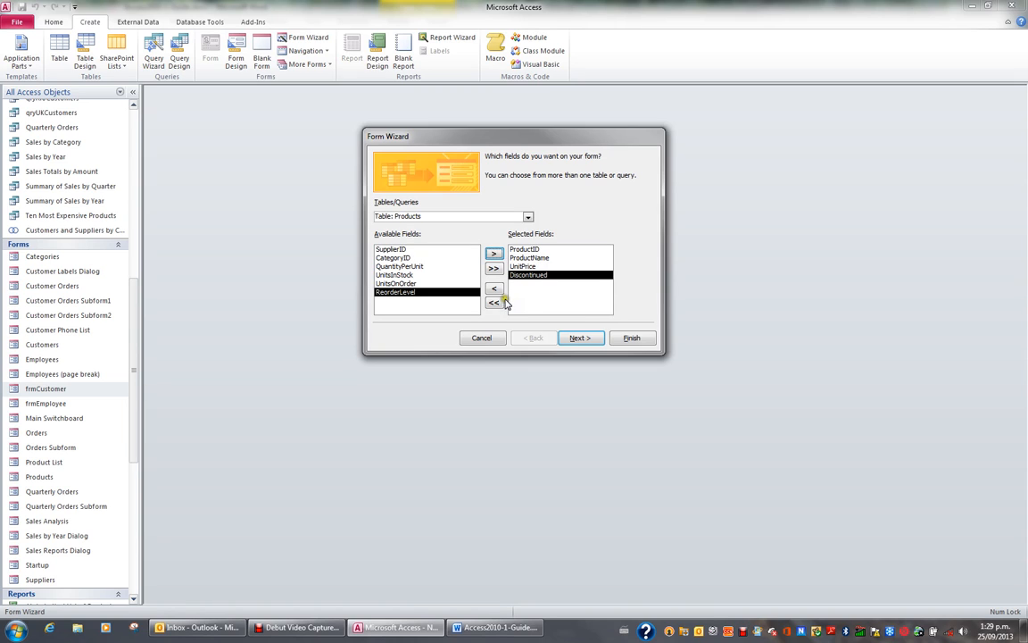
Step: Move to the layout page and choose the Datasheet layout for the form
{"action": "left_click", "coordinate": [580, 339]}
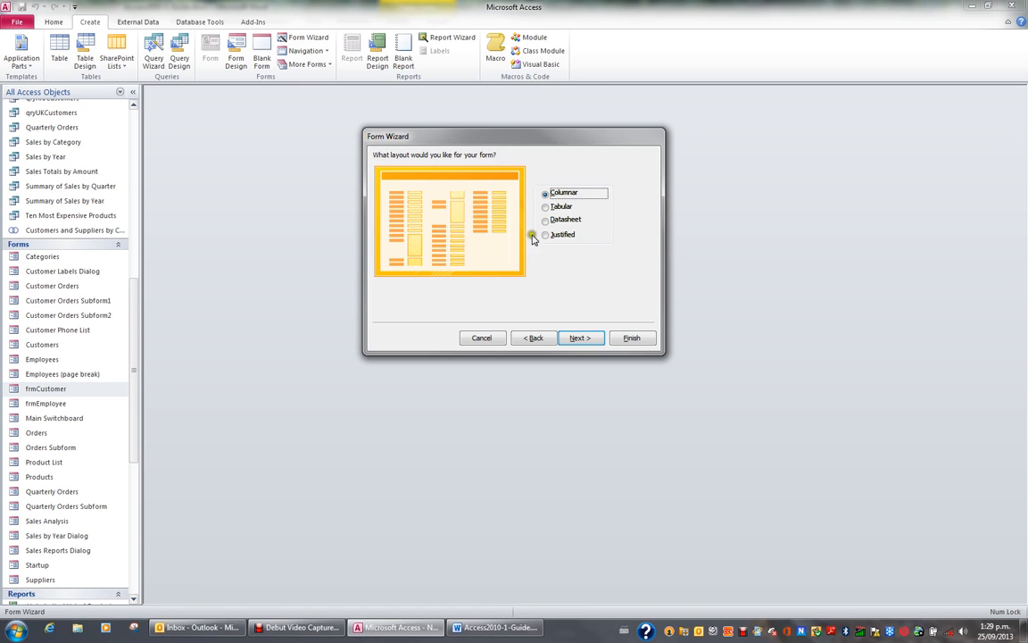
{"action": "left_click", "coordinate": [545, 206]}
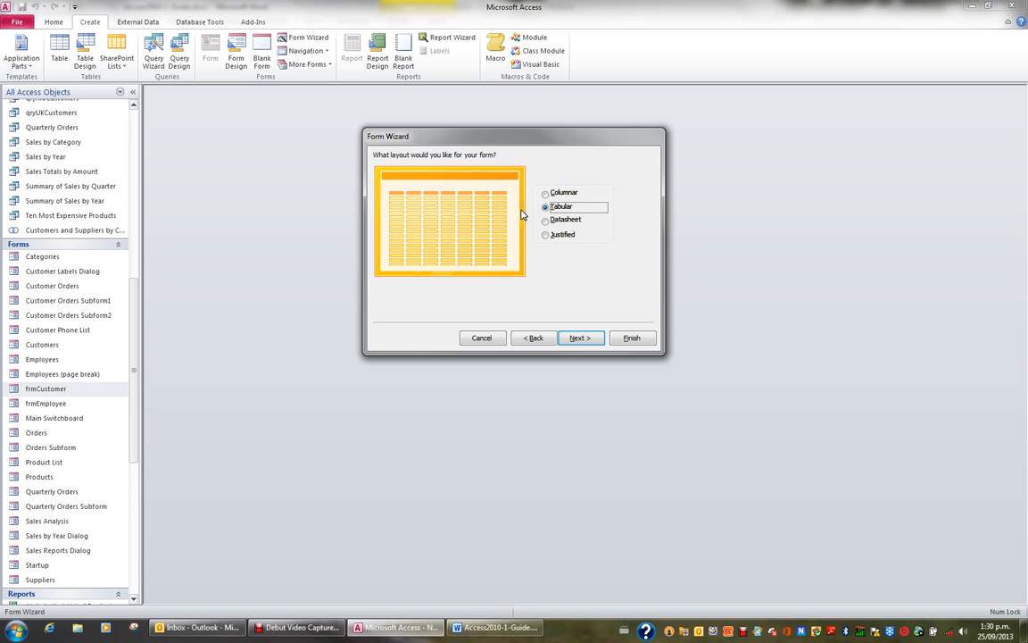
{"action": "left_click", "coordinate": [557, 220]}
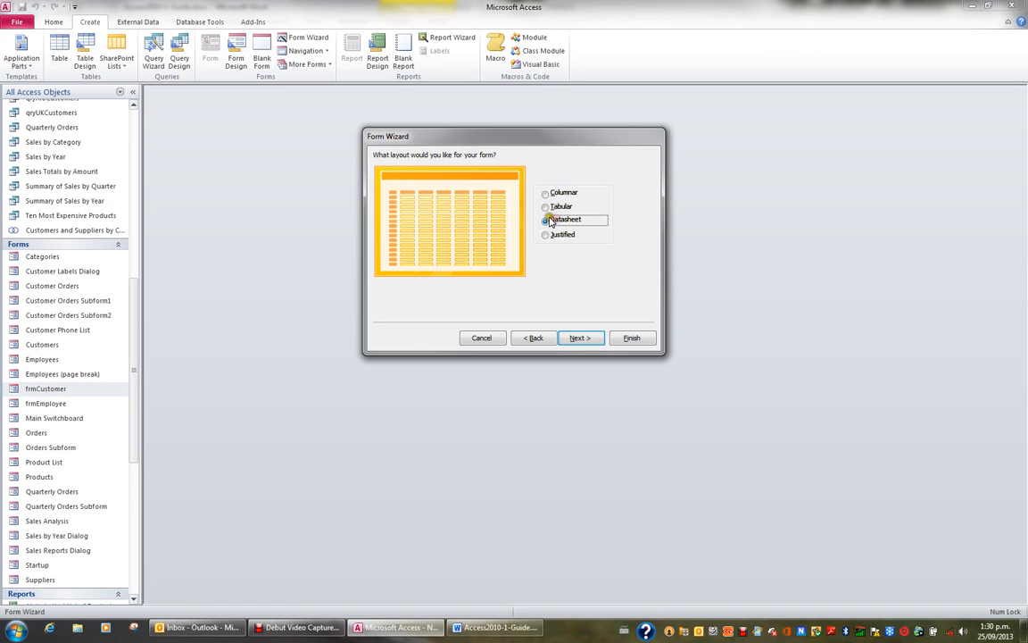
Step: Switch the form's layout to Tabular and advance to the title page of the wizard
{"action": "left_click", "coordinate": [552, 236]}
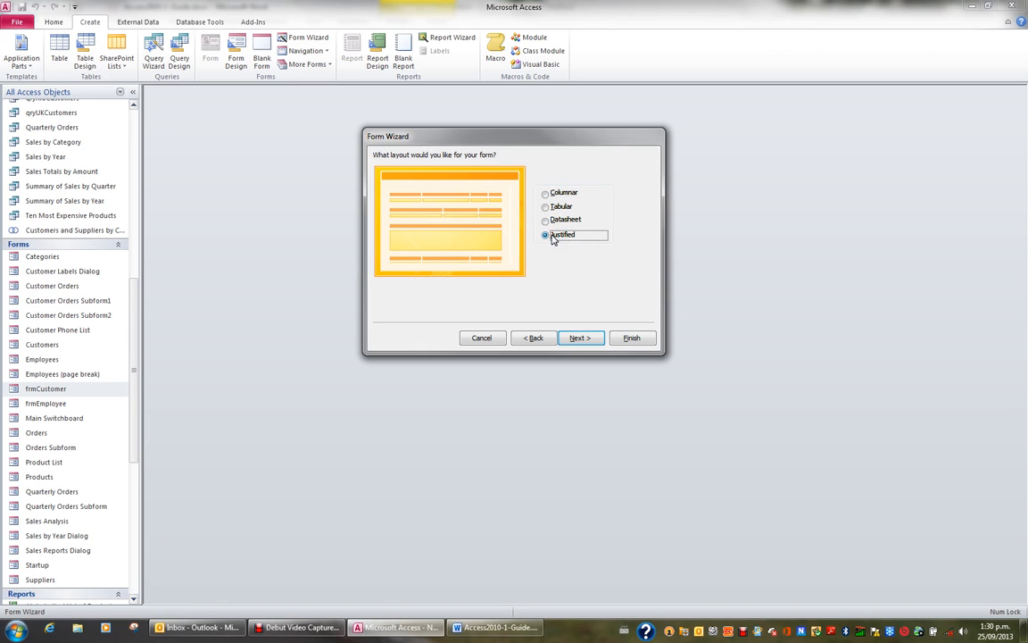
{"action": "left_click", "coordinate": [550, 193]}
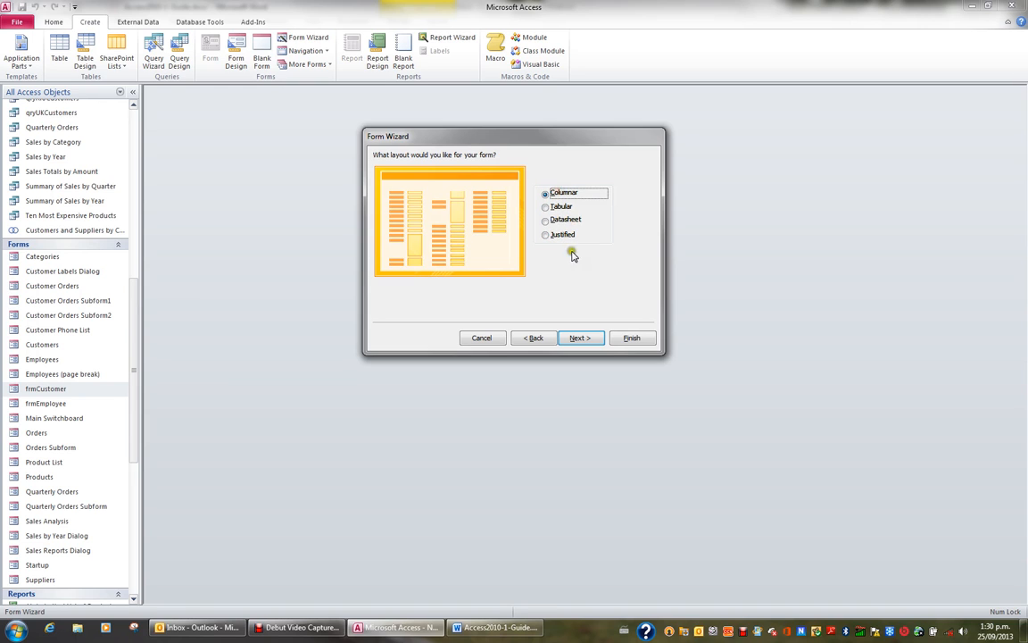
{"action": "left_click", "coordinate": [593, 337]}
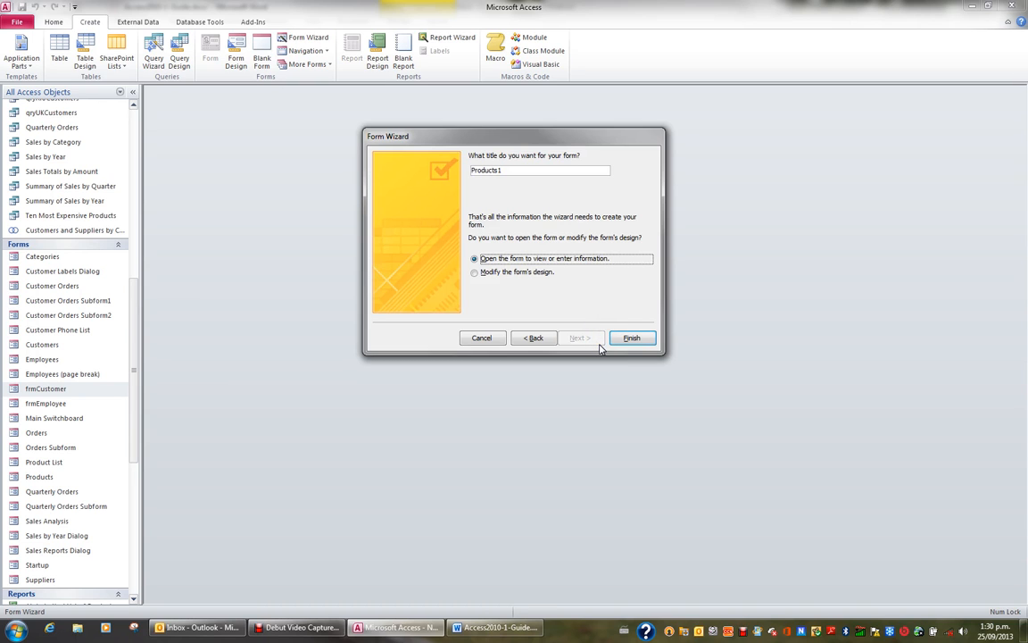
{"action": "left_click", "coordinate": [534, 338]}
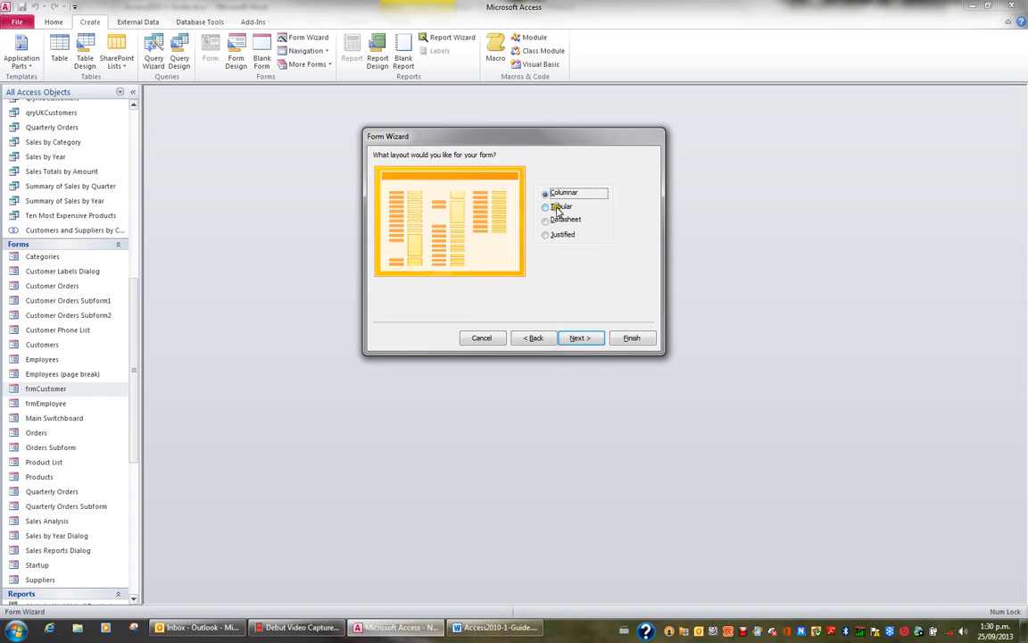
{"action": "left_click", "coordinate": [557, 209]}
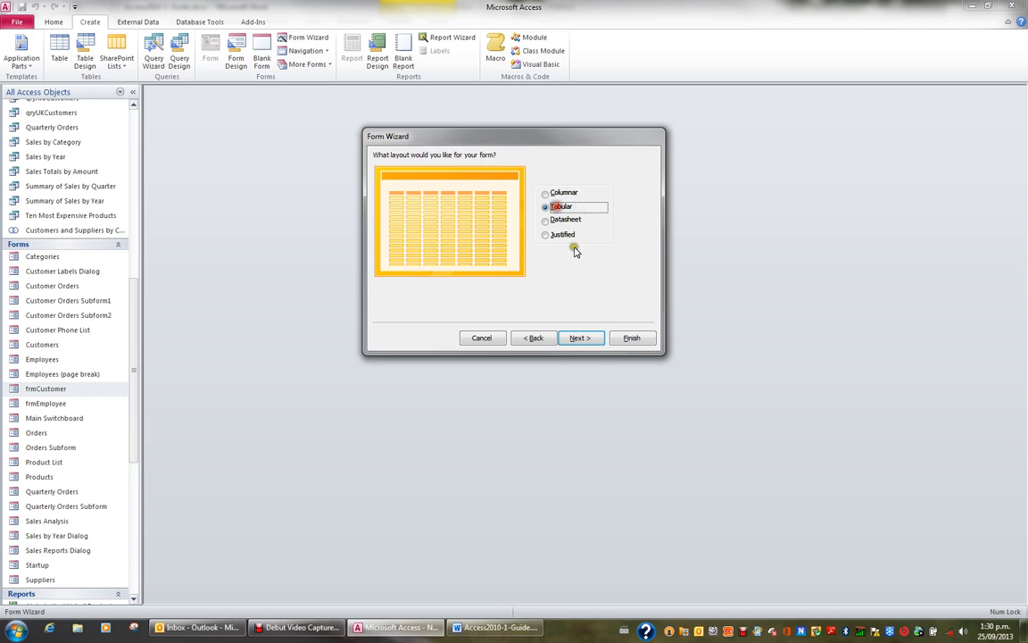
{"action": "left_click", "coordinate": [580, 339]}
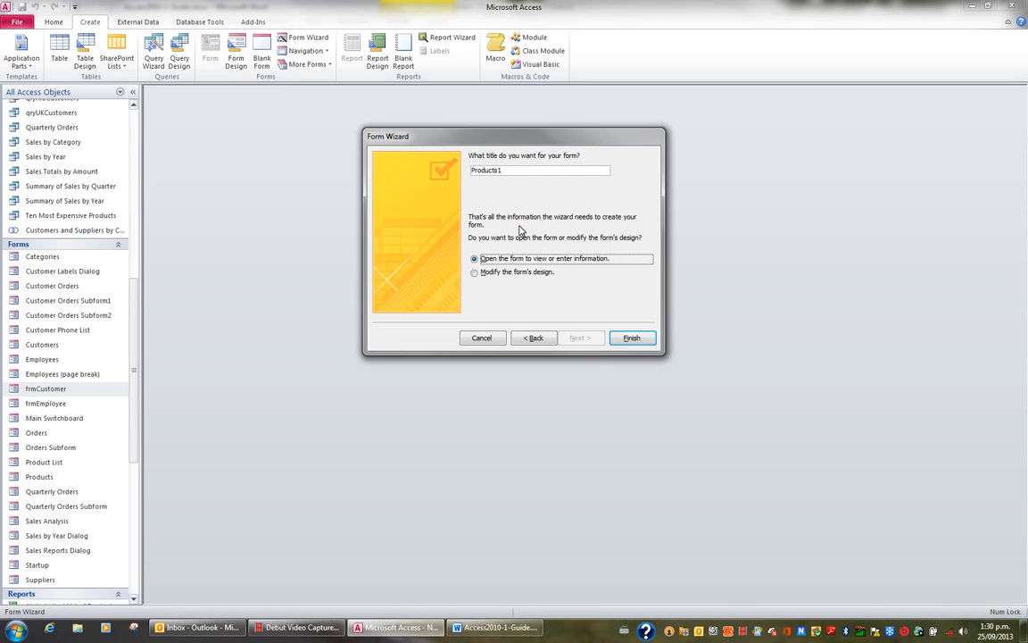
Step: Title the form Product Pricing and finish the wizard, opening the form to view information
{"action": "left_click", "coordinate": [506, 170]}
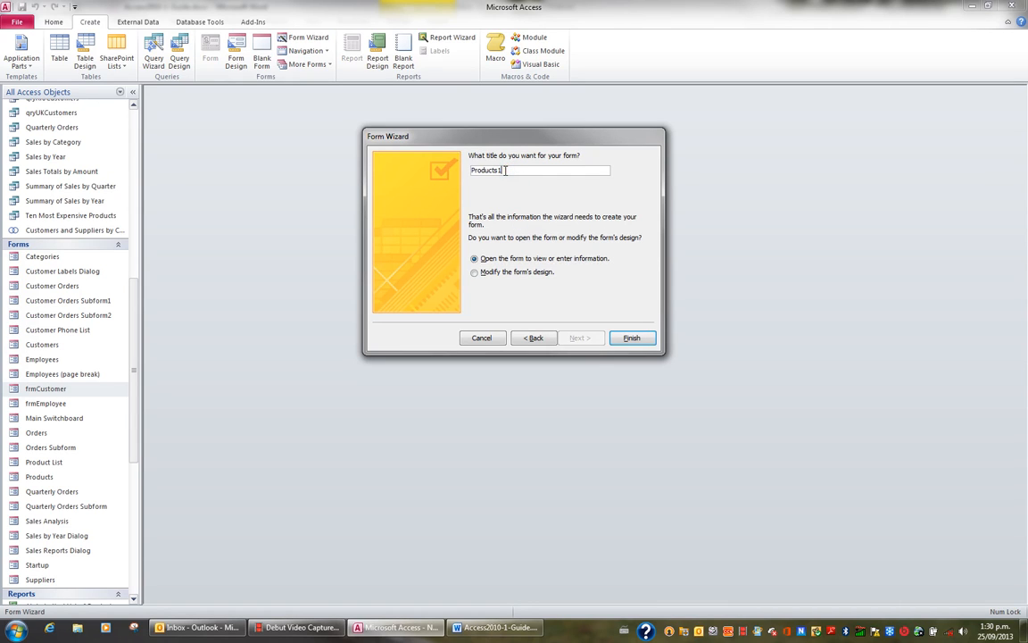
{"action": "type", "text": "Product Pricing"}
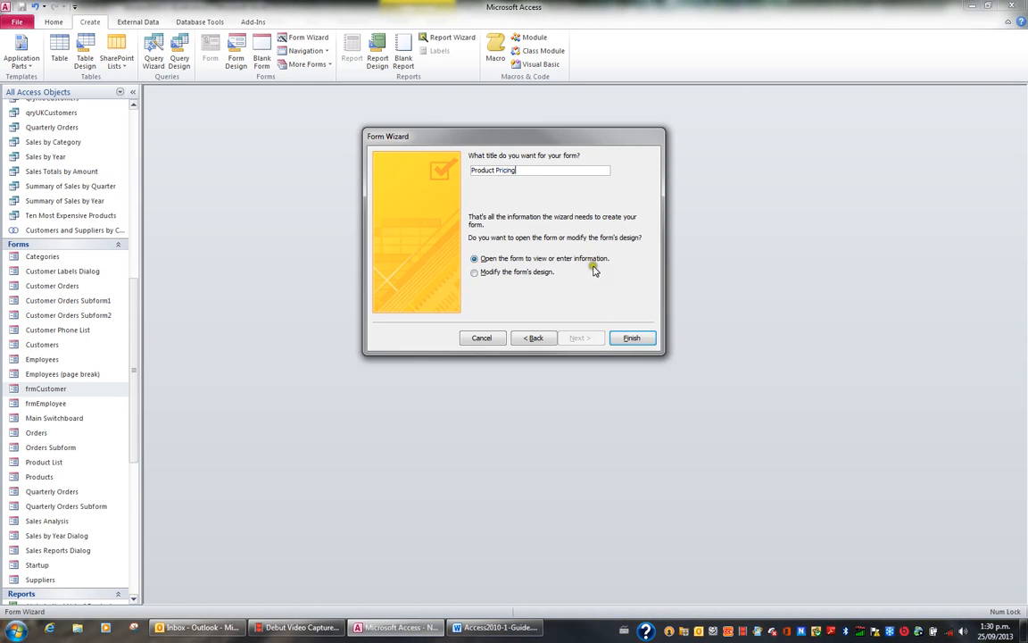
{"action": "left_click", "coordinate": [632, 339]}
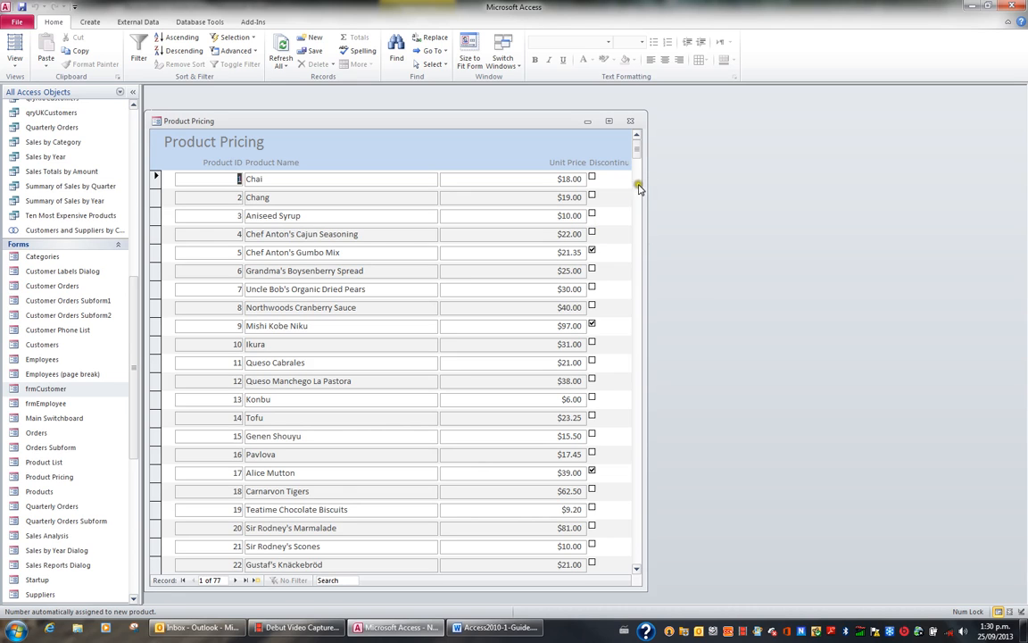
Step: Maximize and close the Product Pricing form, then rename it frmProductPricing in the navigation pane
{"action": "left_click", "coordinate": [611, 121]}
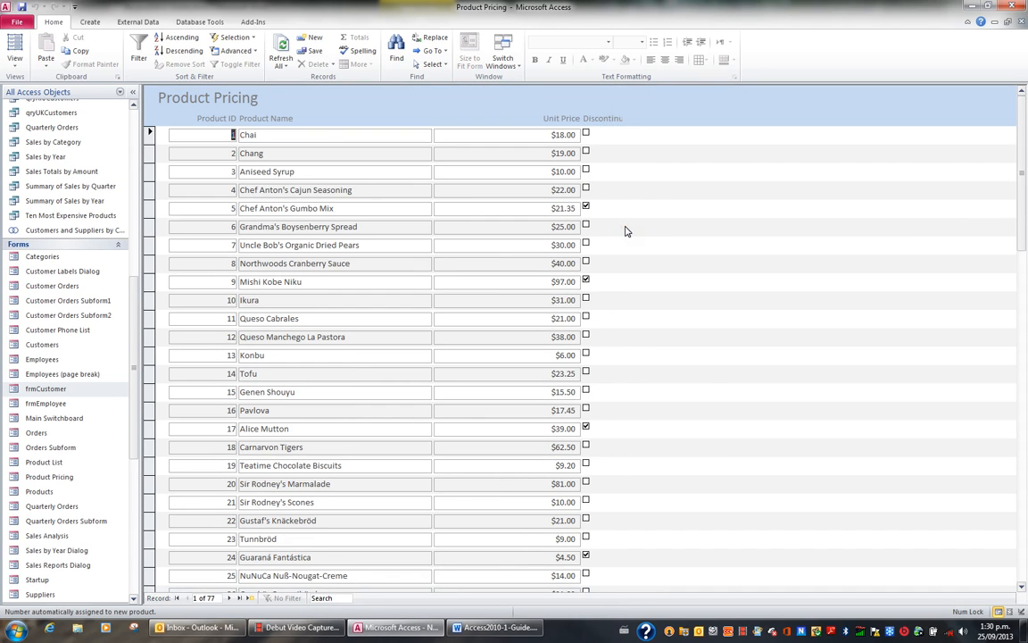
{"action": "left_click", "coordinate": [1022, 22]}
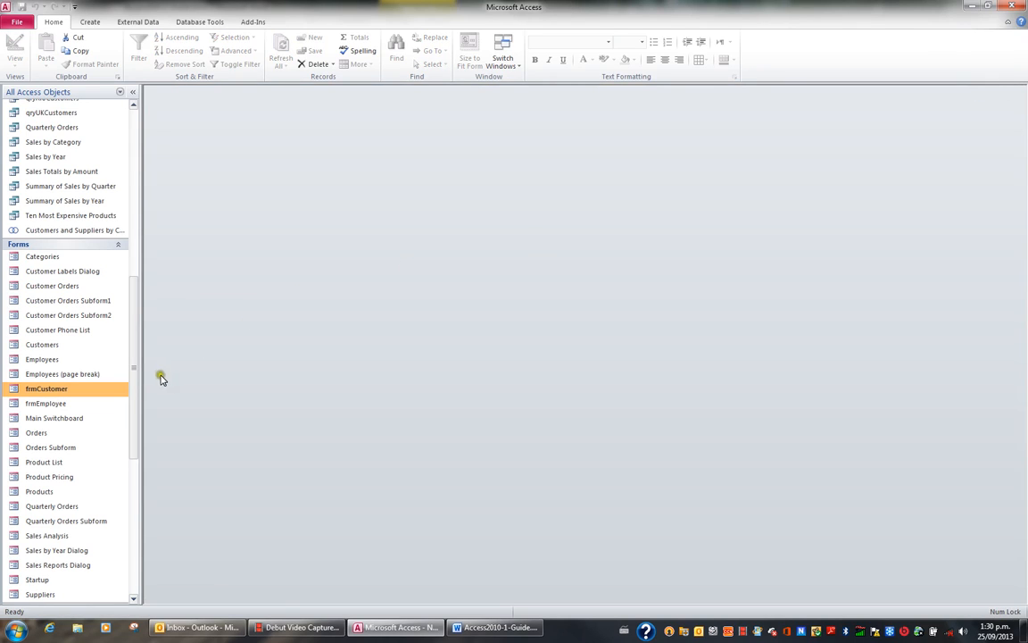
{"action": "left_click", "coordinate": [50, 479]}
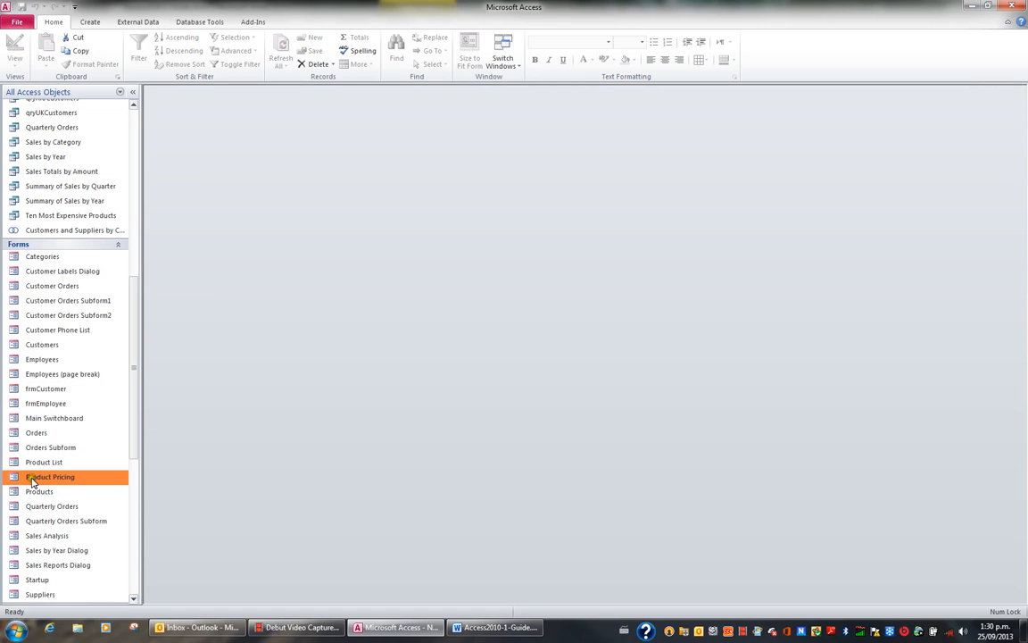
{"action": "right_click", "coordinate": [46, 482]}
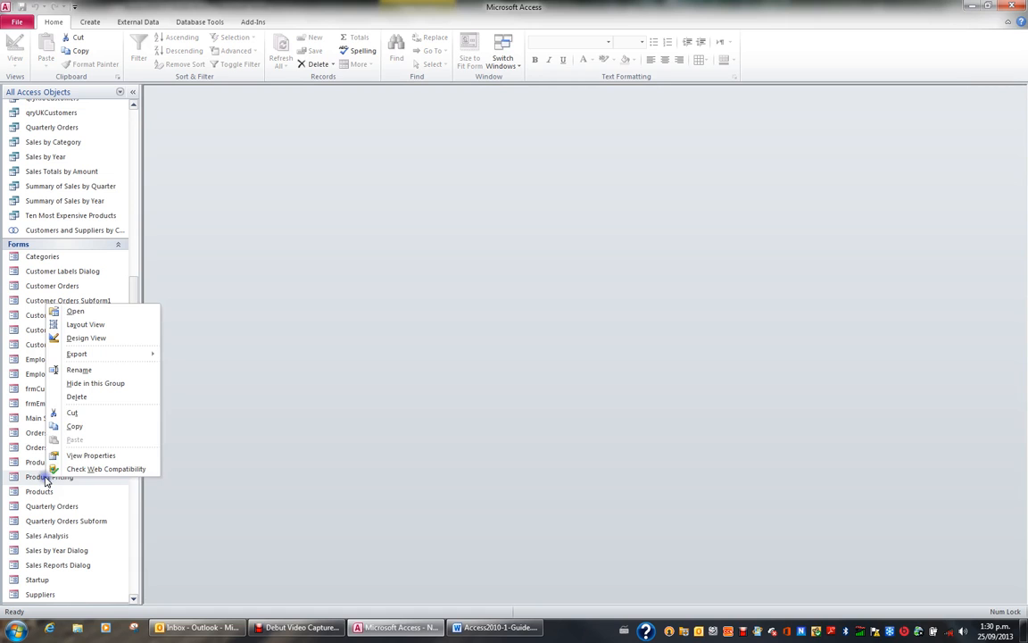
{"action": "left_click", "coordinate": [87, 376]}
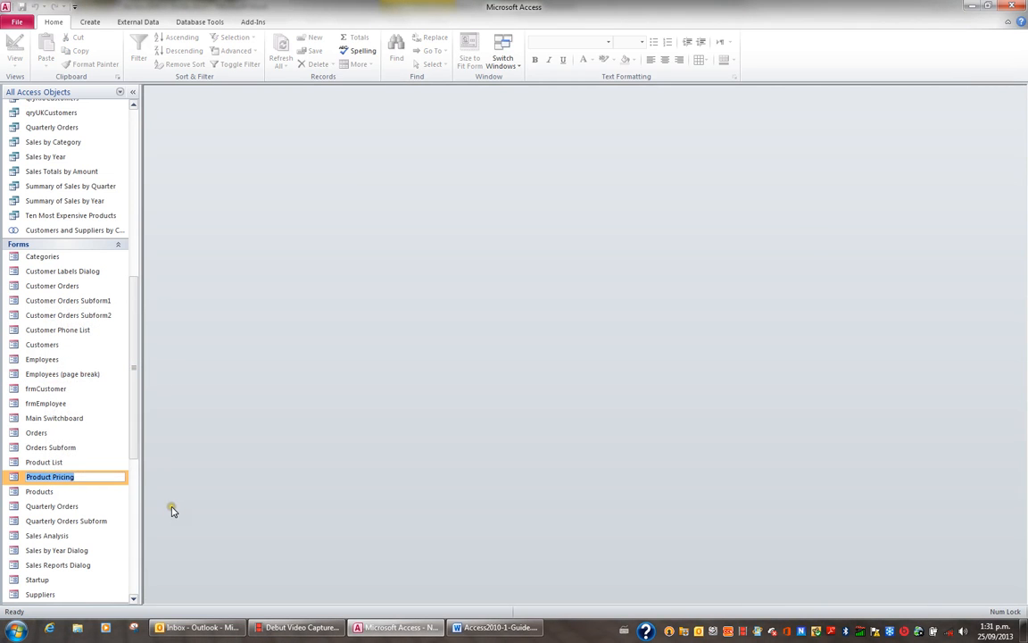
{"action": "key", "text": "Home"}
{"action": "type", "text": "frm"}
{"action": "key", "text": "Return"}
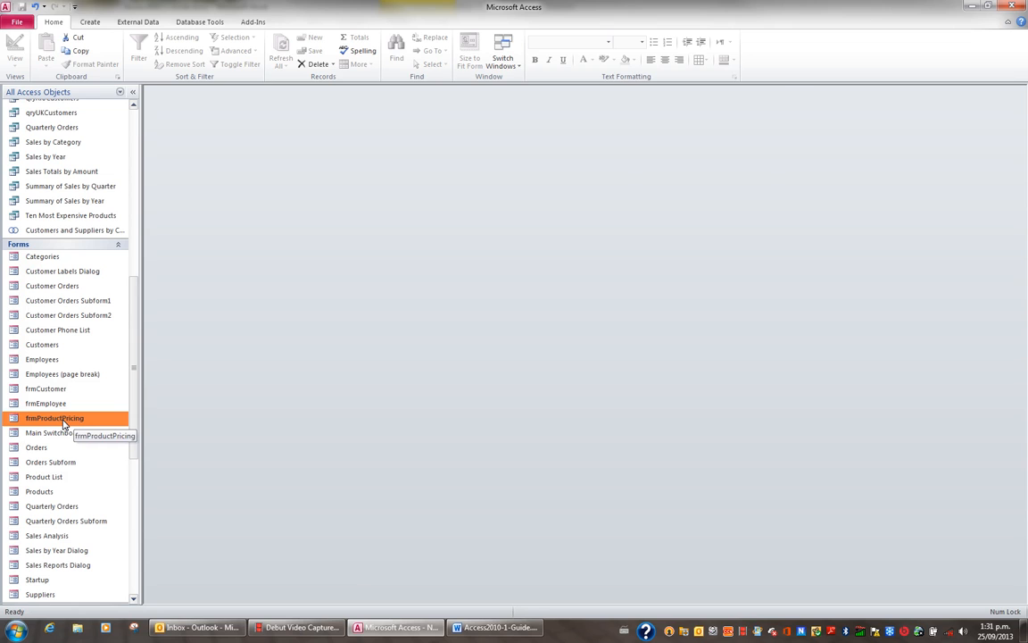
Step: Open frmProductPricing to check it, then close it
{"action": "double_click", "coordinate": [62, 419]}
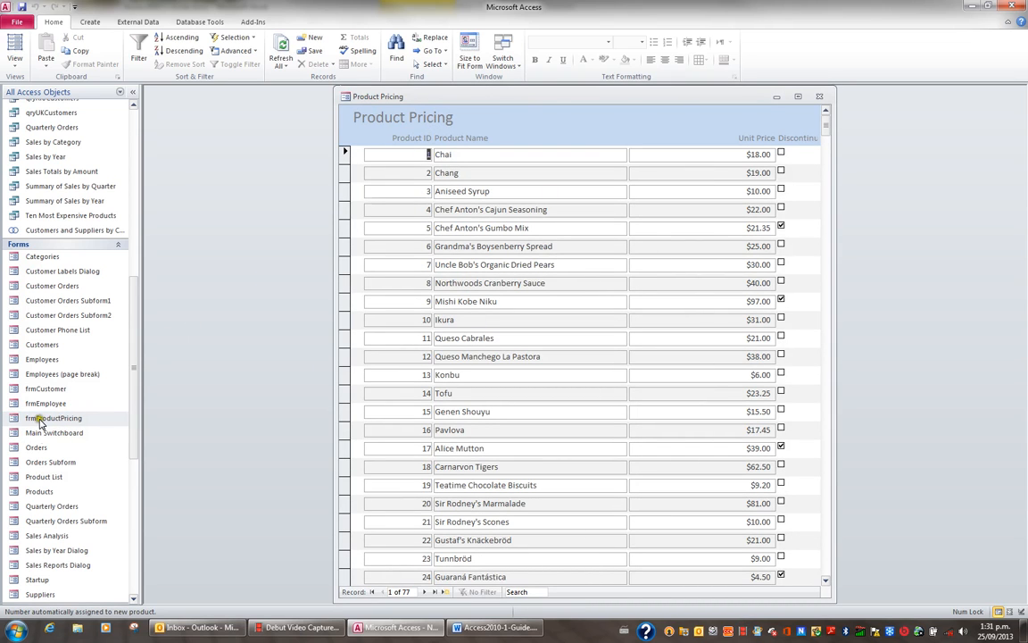
{"action": "left_click", "coordinate": [823, 97]}
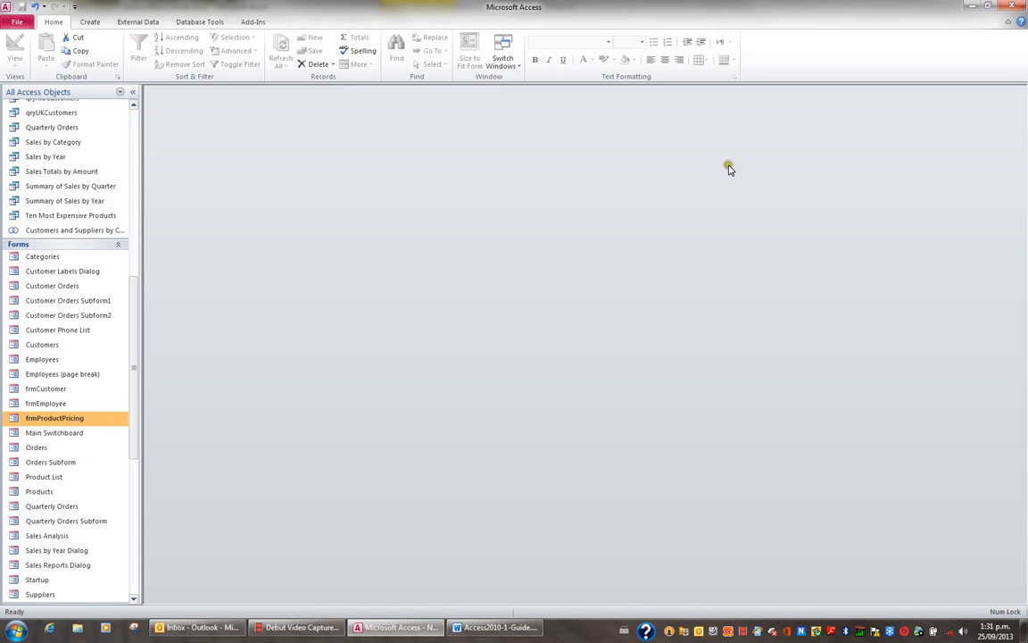
Step: Start the Form Wizard, choose the Shippers table, and add all of its fields
{"action": "left_click", "coordinate": [92, 22]}
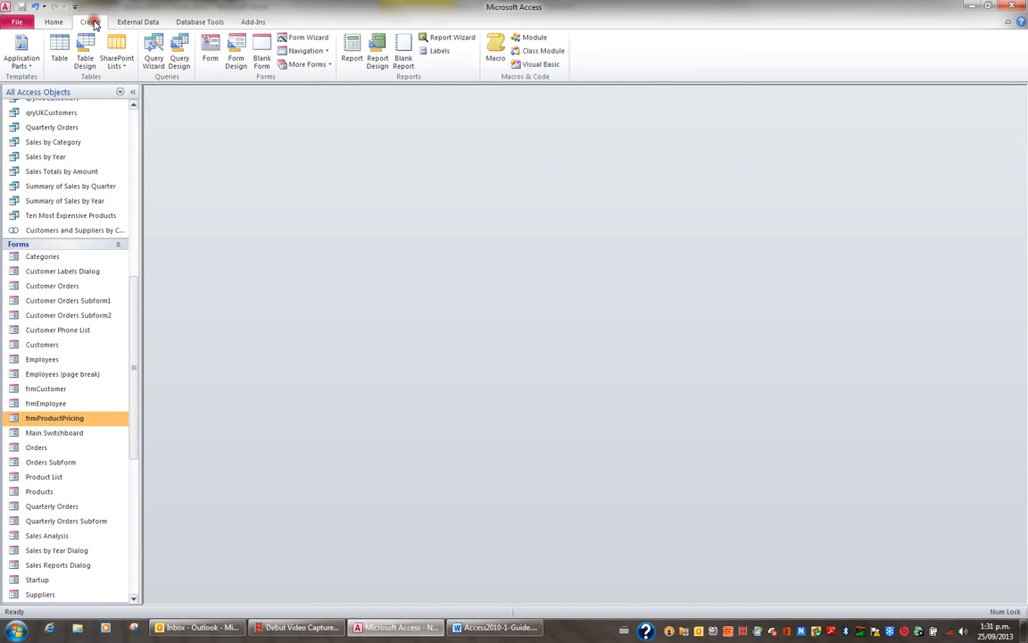
{"action": "left_click", "coordinate": [302, 40]}
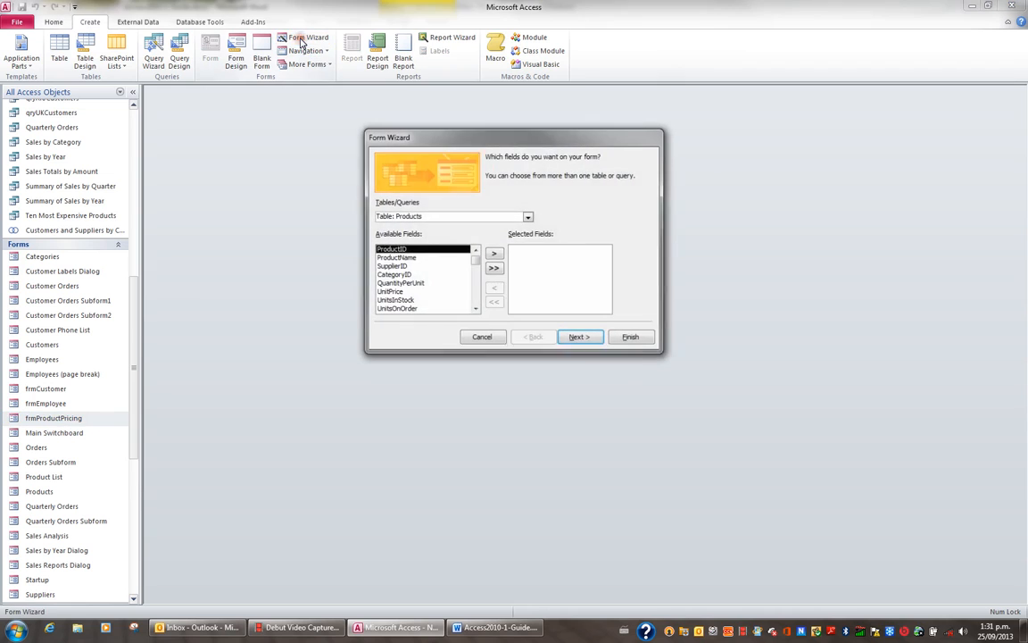
{"action": "left_click", "coordinate": [529, 217]}
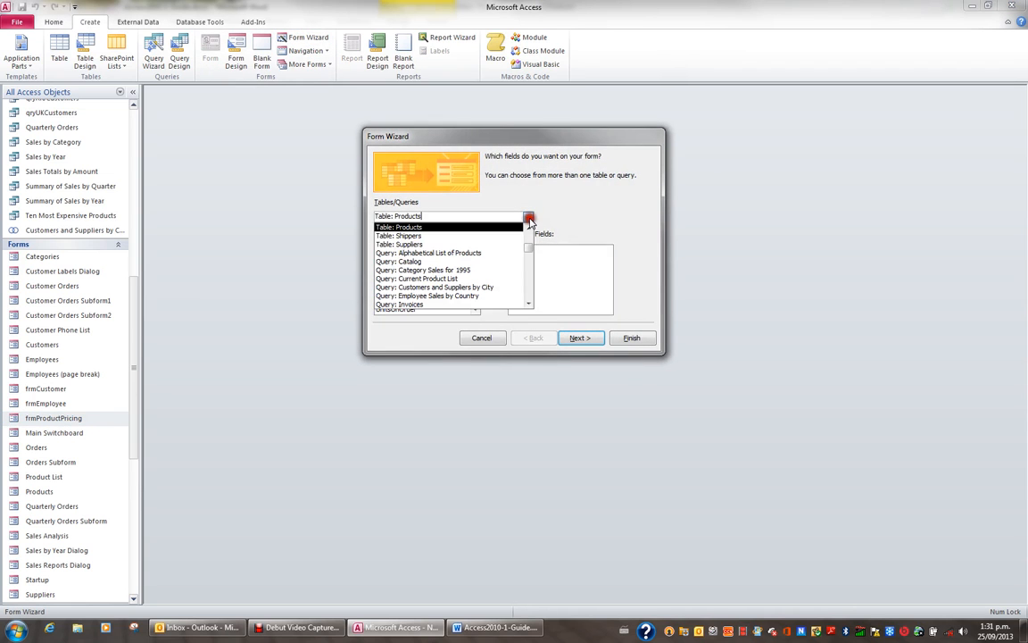
{"action": "left_click", "coordinate": [449, 232]}
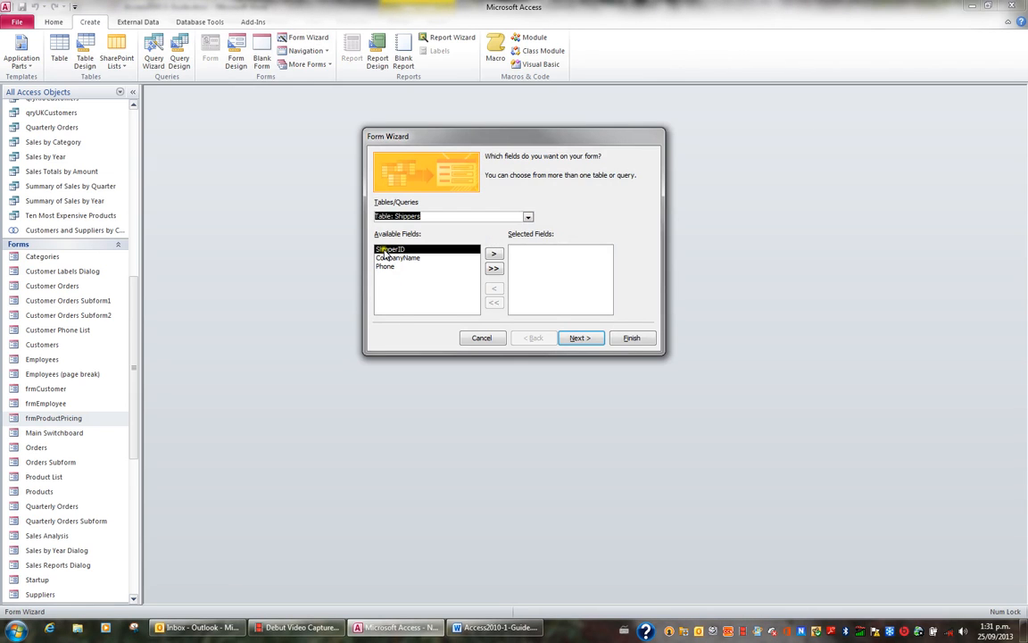
{"action": "left_click", "coordinate": [494, 270]}
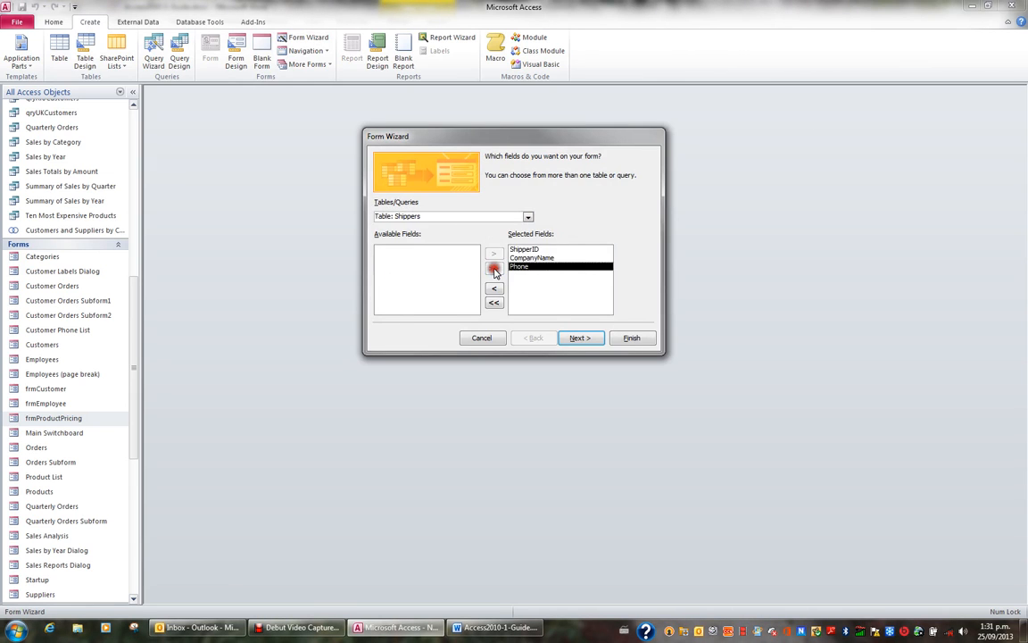
Step: Keep the Columnar layout and the title Shippers, and finish the wizard
{"action": "left_click", "coordinate": [594, 341]}
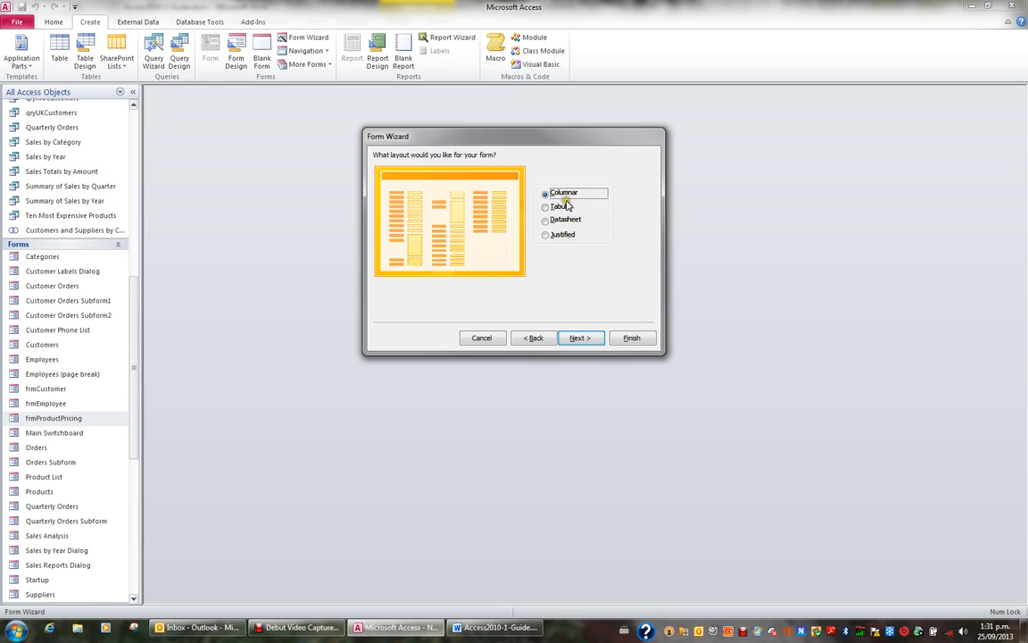
{"action": "left_click", "coordinate": [591, 340]}
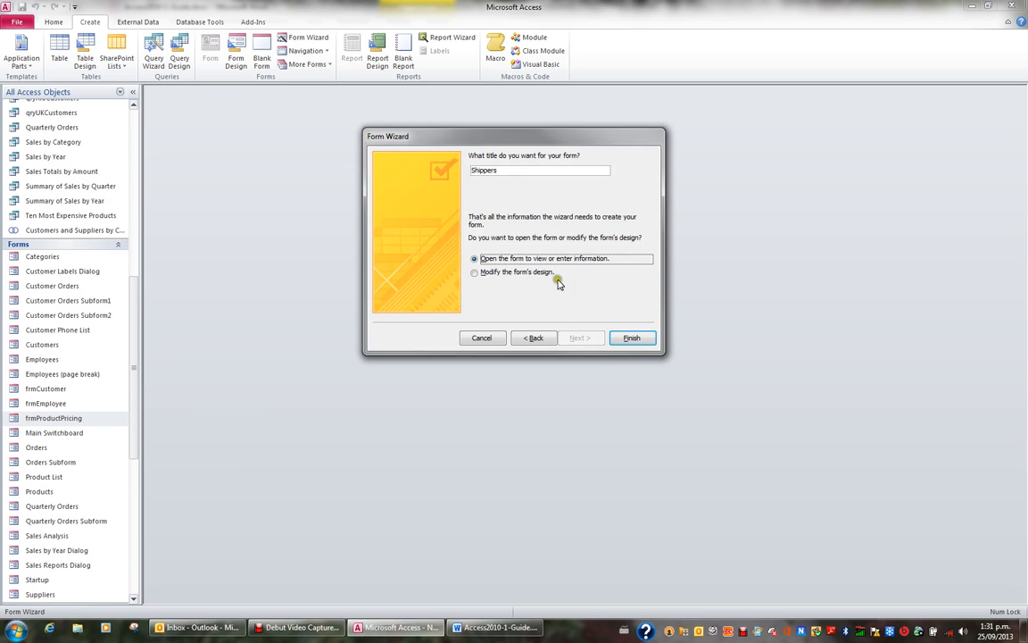
{"action": "left_click", "coordinate": [631, 338]}
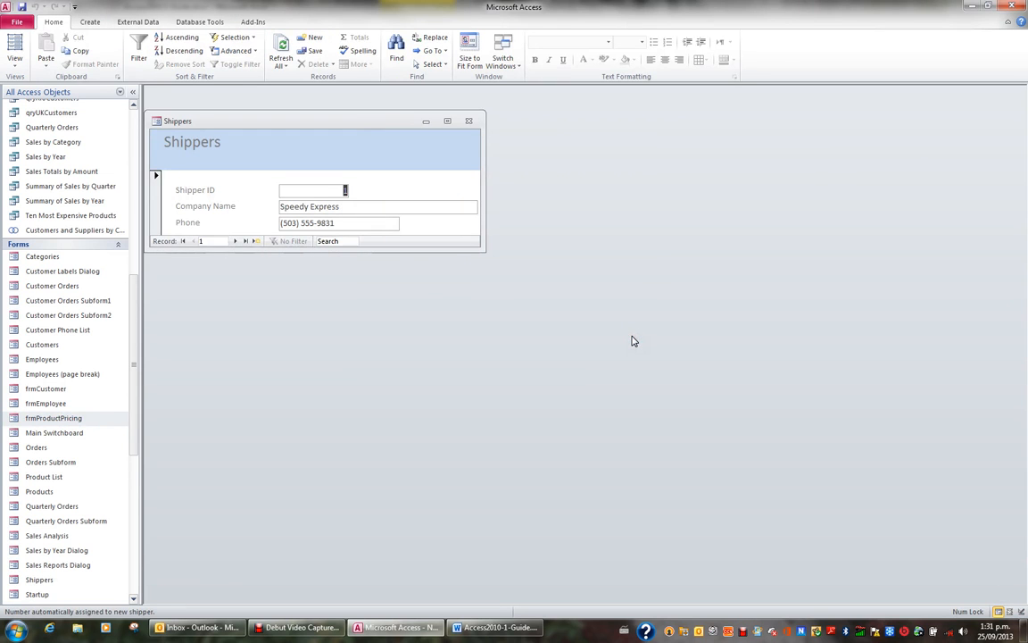
Step: Maximize the Shippers form, step forward and back through its records, and close it
{"action": "left_click", "coordinate": [451, 125]}
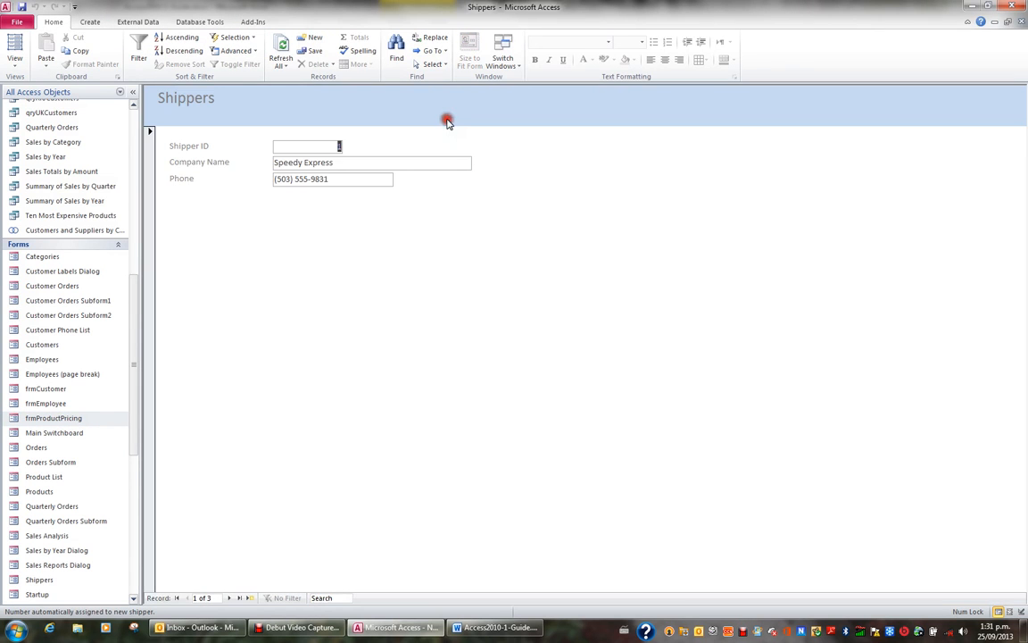
{"action": "left_click", "coordinate": [229, 598]}
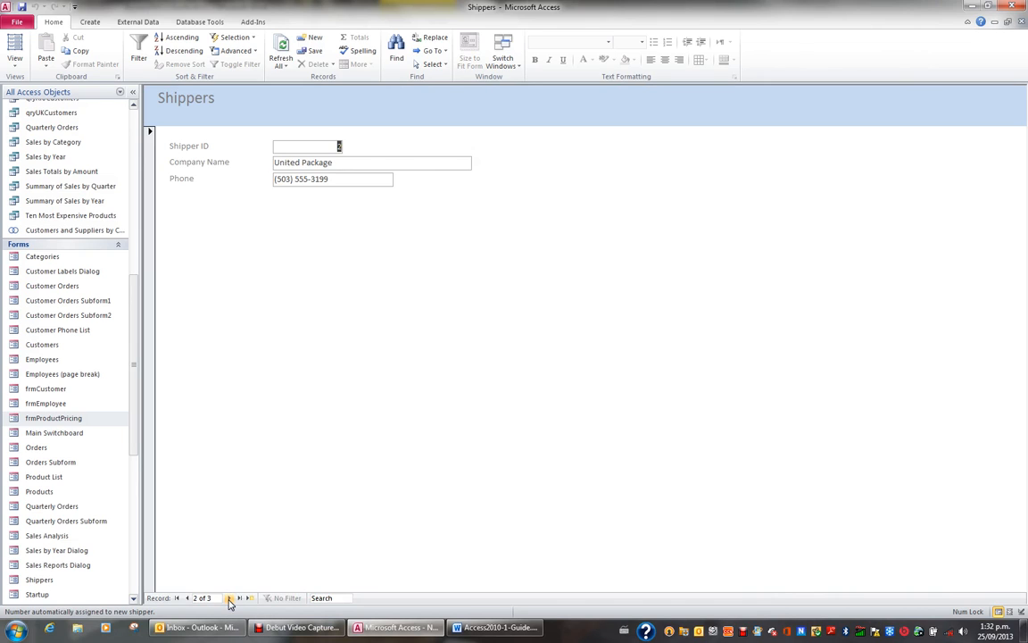
{"action": "left_click", "coordinate": [230, 598]}
{"action": "left_click", "coordinate": [189, 598]}
{"action": "left_click", "coordinate": [190, 598]}
{"action": "left_click", "coordinate": [1023, 23]}
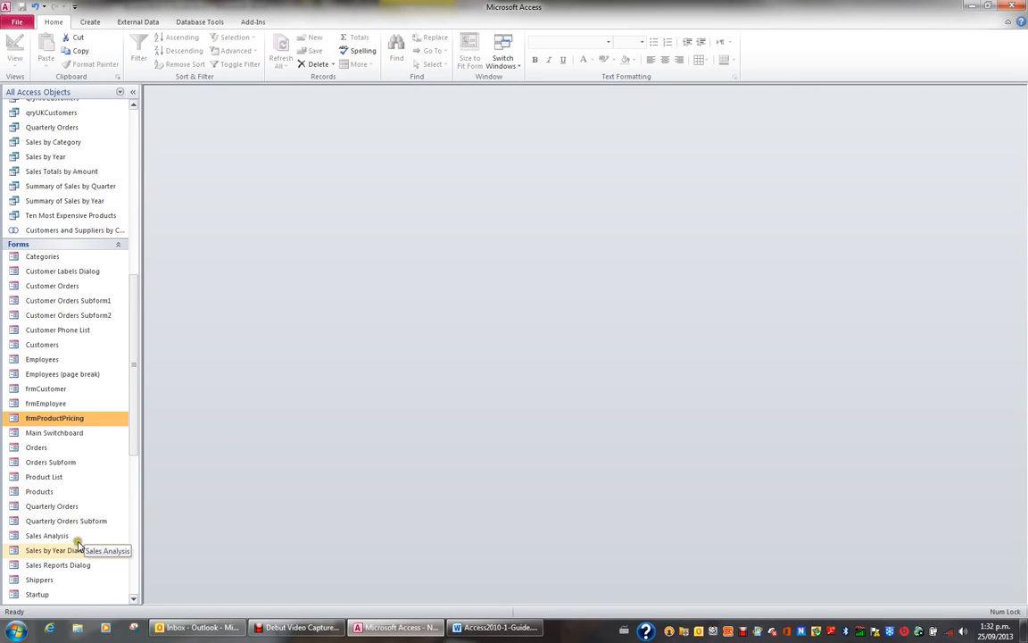
Step: Rename the Shippers form to frmShippers in the navigation pane
{"action": "left_click", "coordinate": [49, 581]}
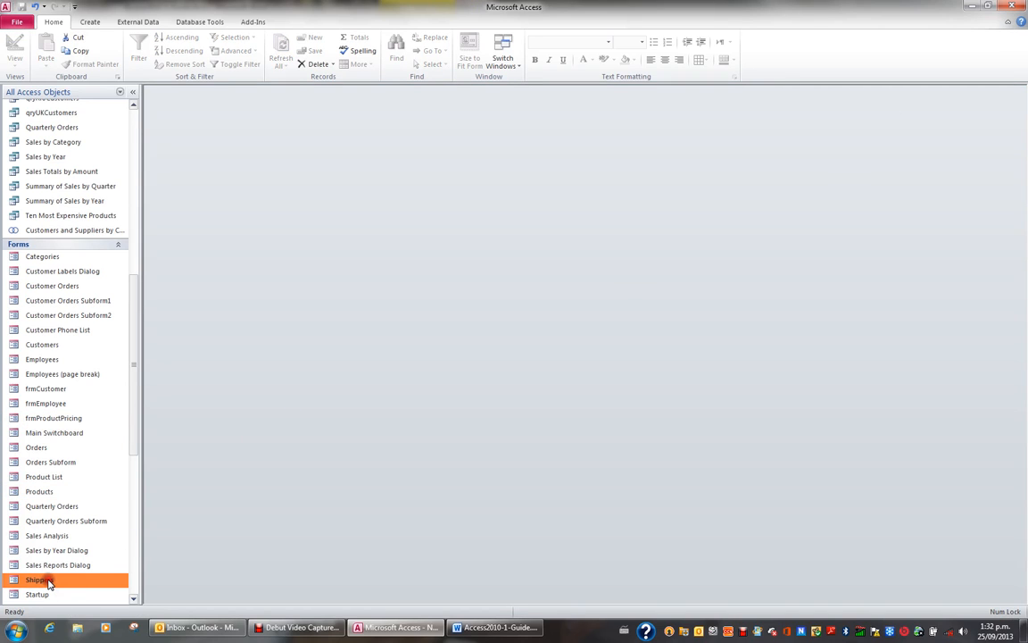
{"action": "right_click", "coordinate": [49, 581]}
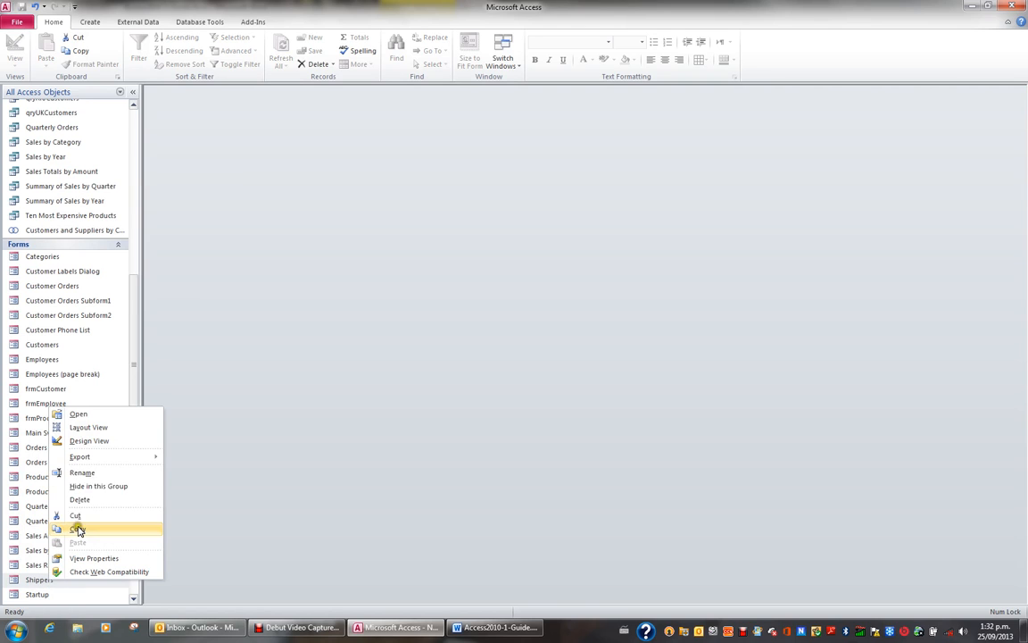
{"action": "left_click", "coordinate": [82, 472]}
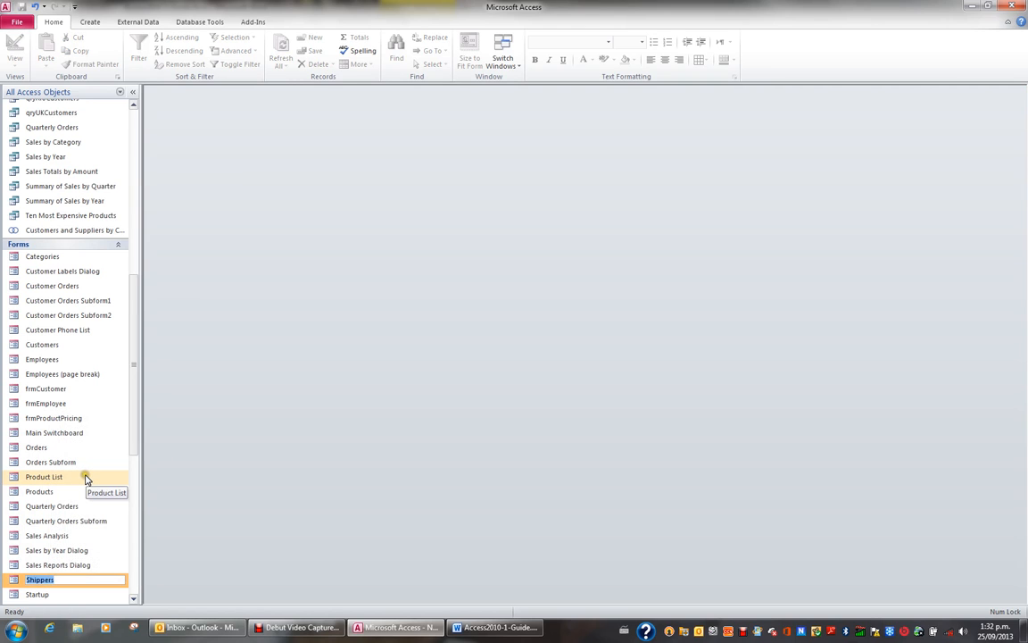
{"action": "key", "text": "Home"}
{"action": "type", "text": "frm"}
{"action": "key", "text": "Return"}
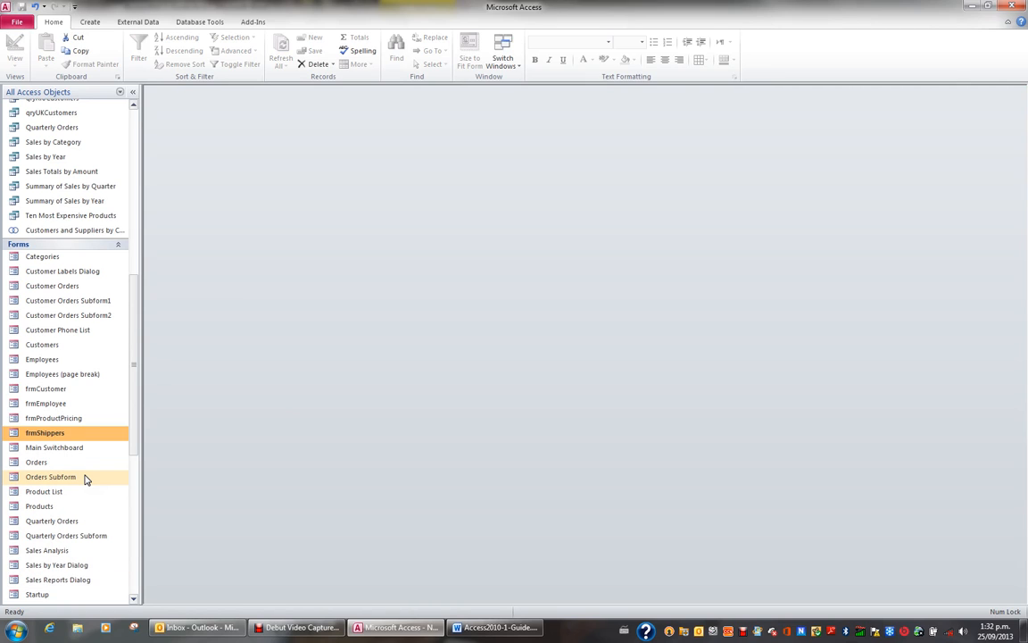